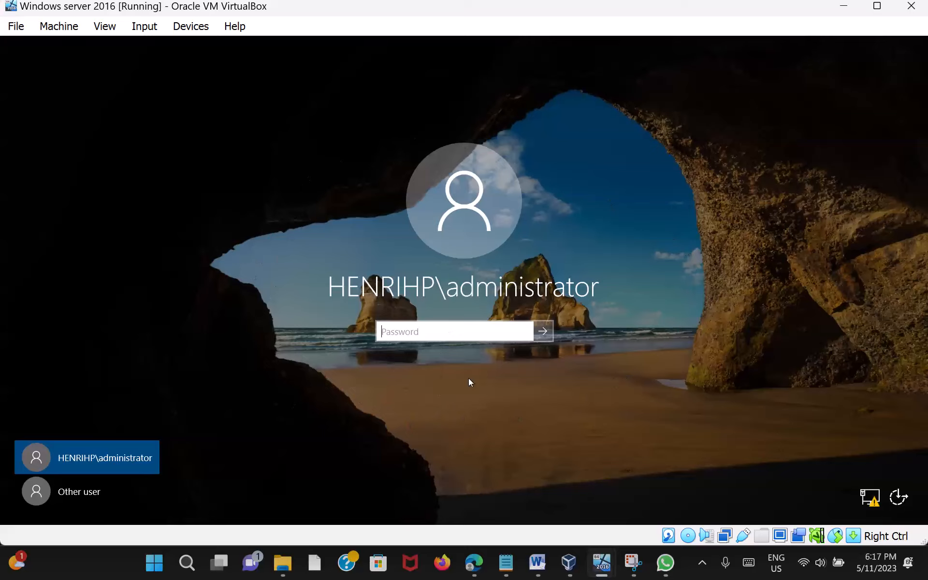
Step: Sign in to Windows Server 2016 with the administrator account password
type("••••••••••••")
key("Return")
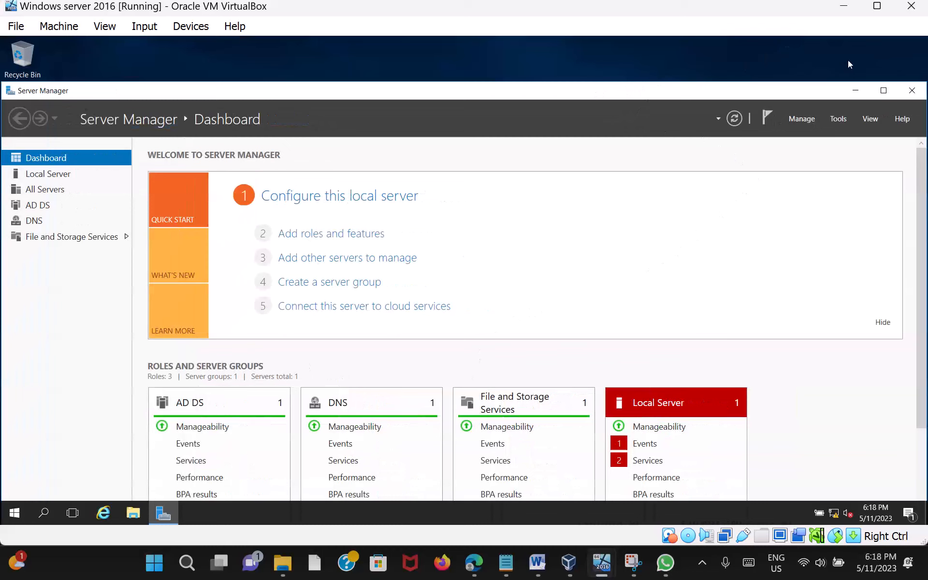
Step: Maximize Server Manager and launch Group Policy Management from its Tools menu
left_click(883, 92)
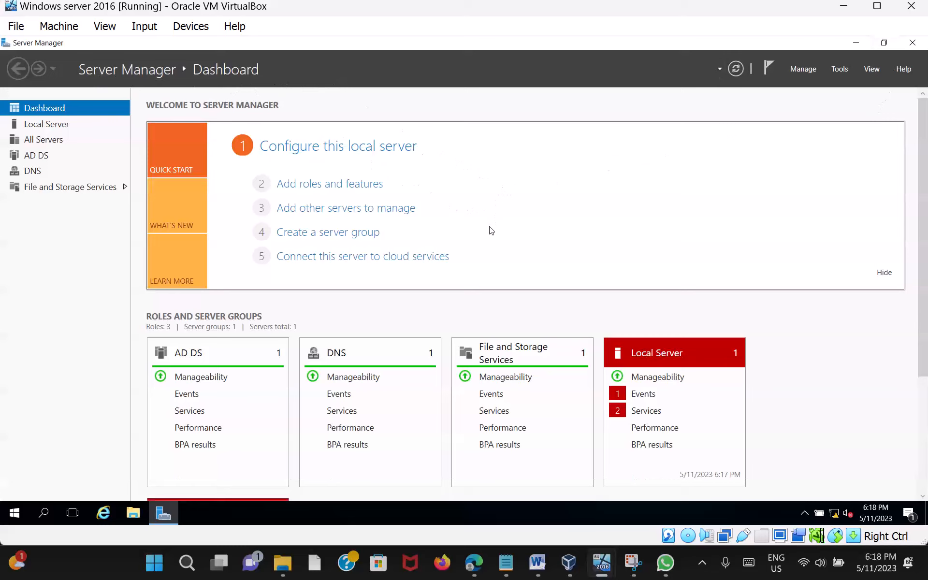
left_click(843, 70)
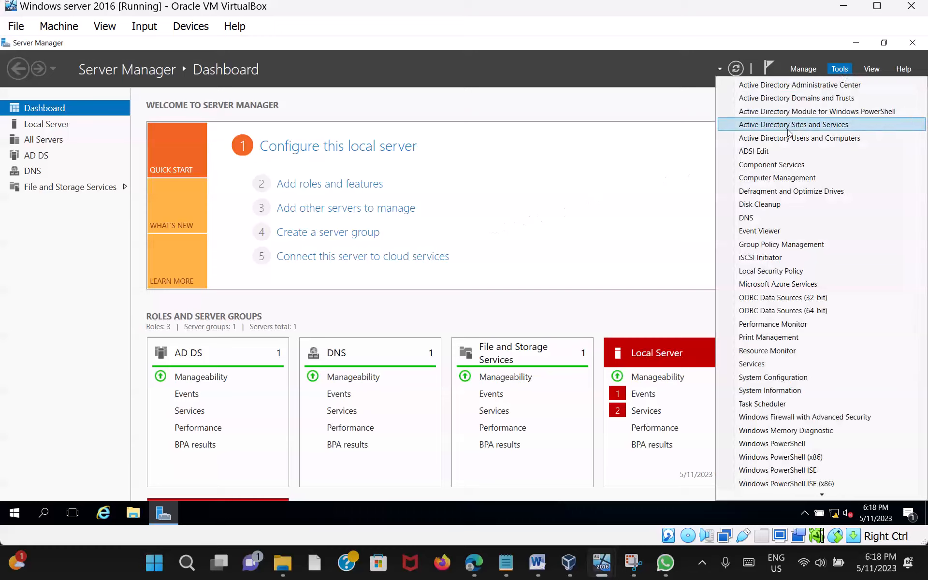
left_click(803, 247)
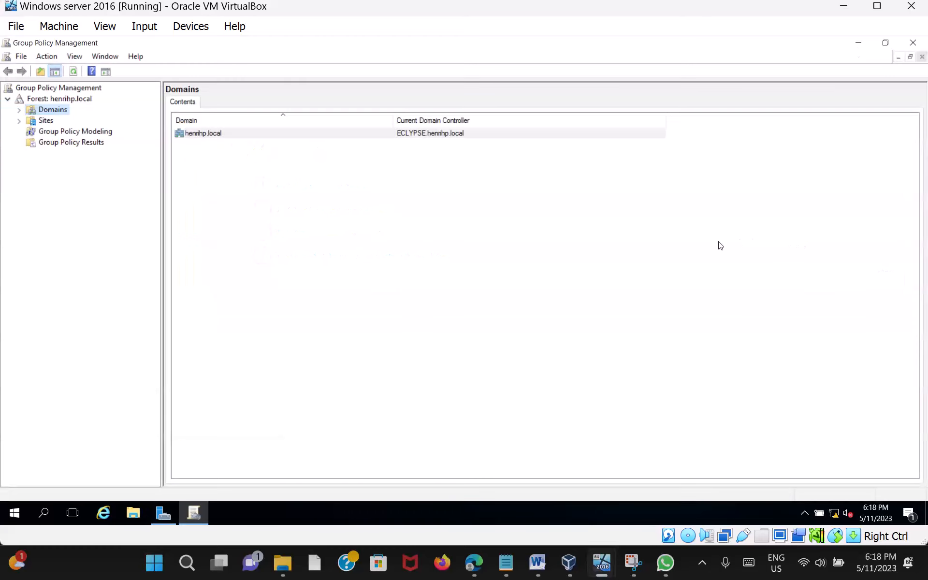
Step: Select Default Domain Policy under henrihp.local, dismiss the link warning, and bring up its actions
left_click(20, 110)
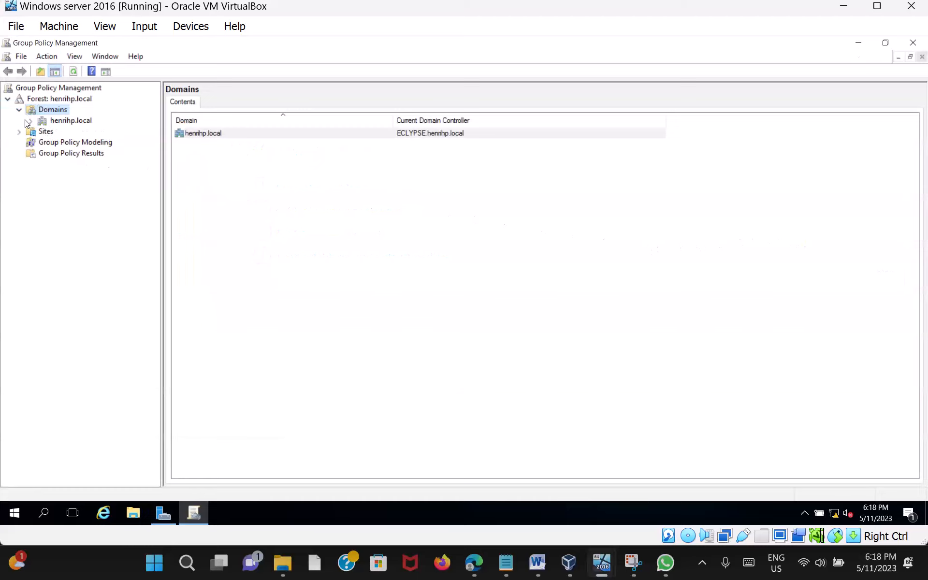
left_click(31, 122)
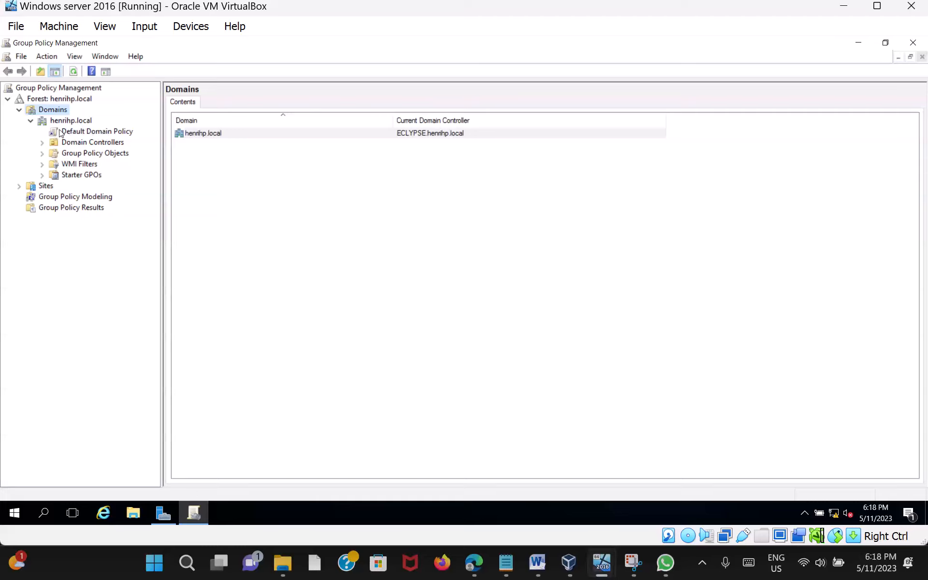
left_click(92, 133)
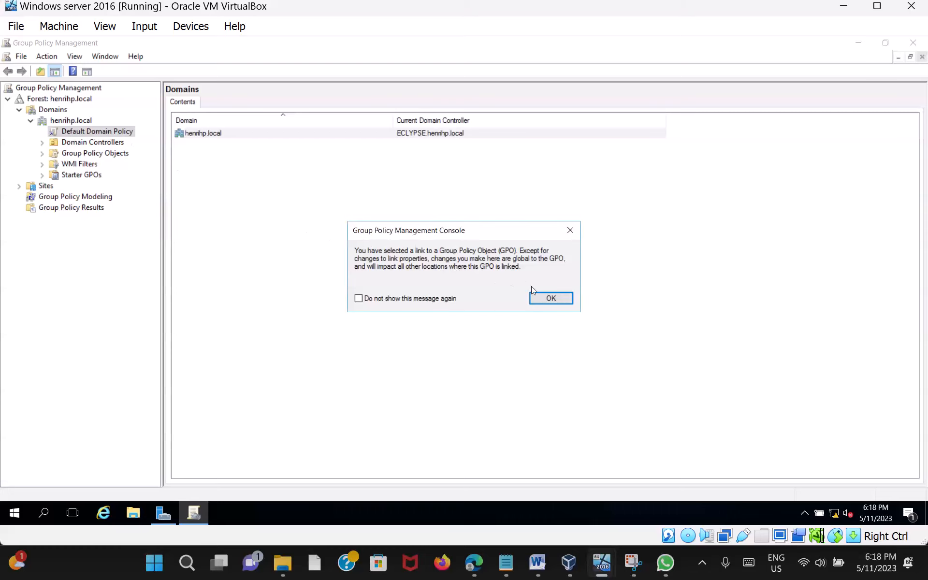
left_click(545, 297)
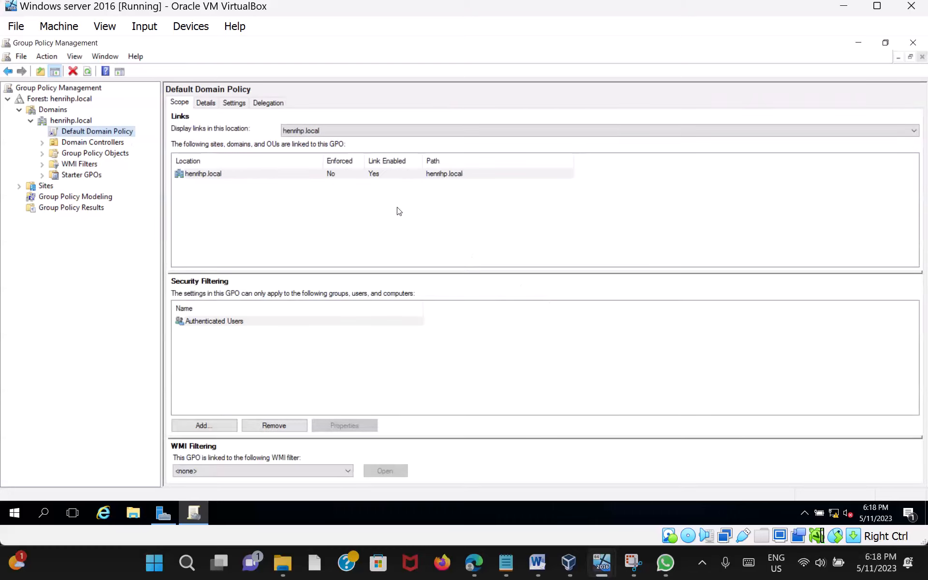
right_click(128, 135)
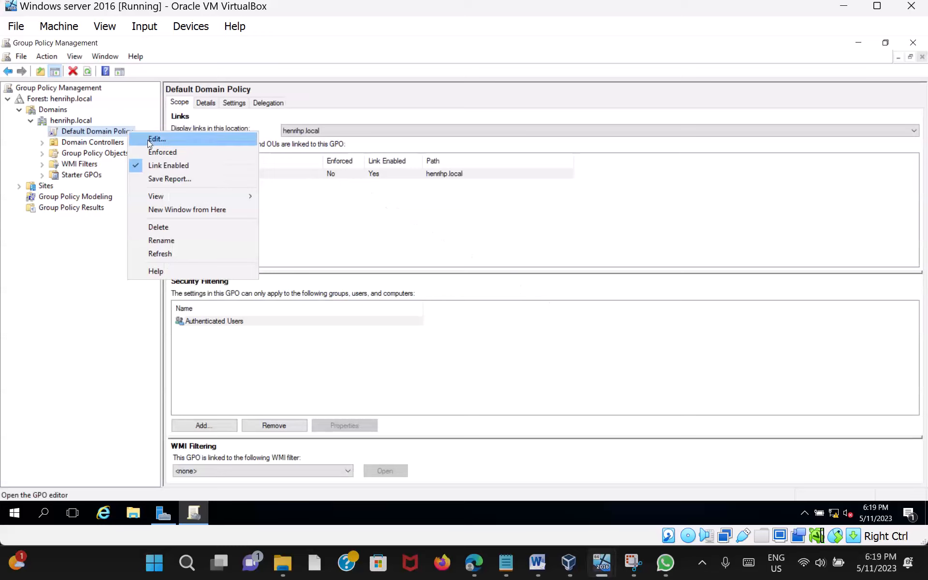
Step: Edit Default Domain Policy and show Security Settings > Account Policies > Password Policy
left_click(174, 139)
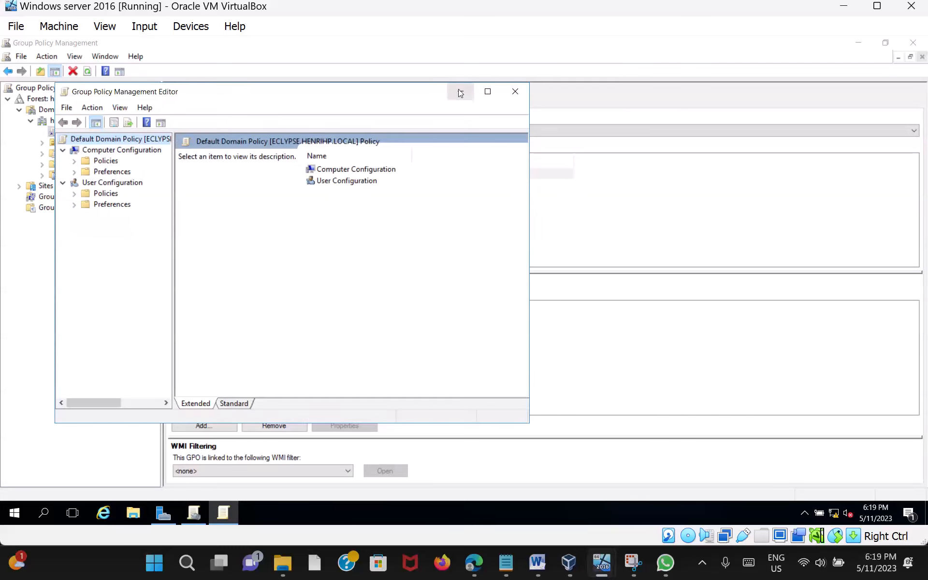
left_click(488, 92)
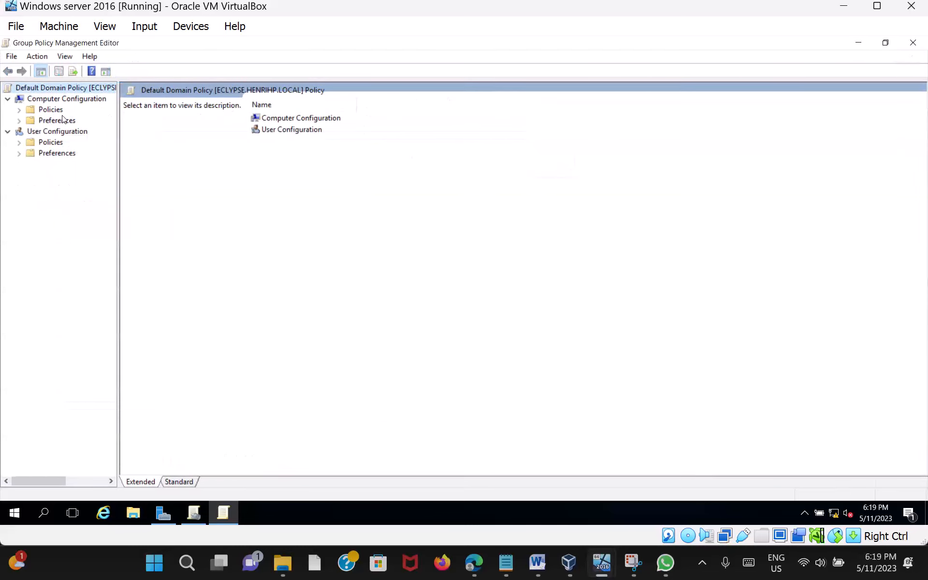
left_click(20, 110)
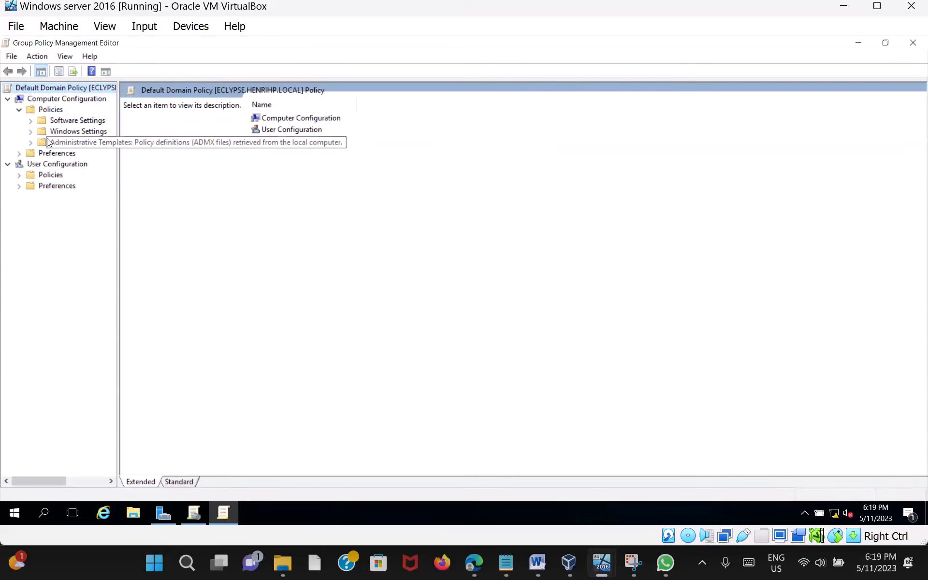
left_click(30, 131)
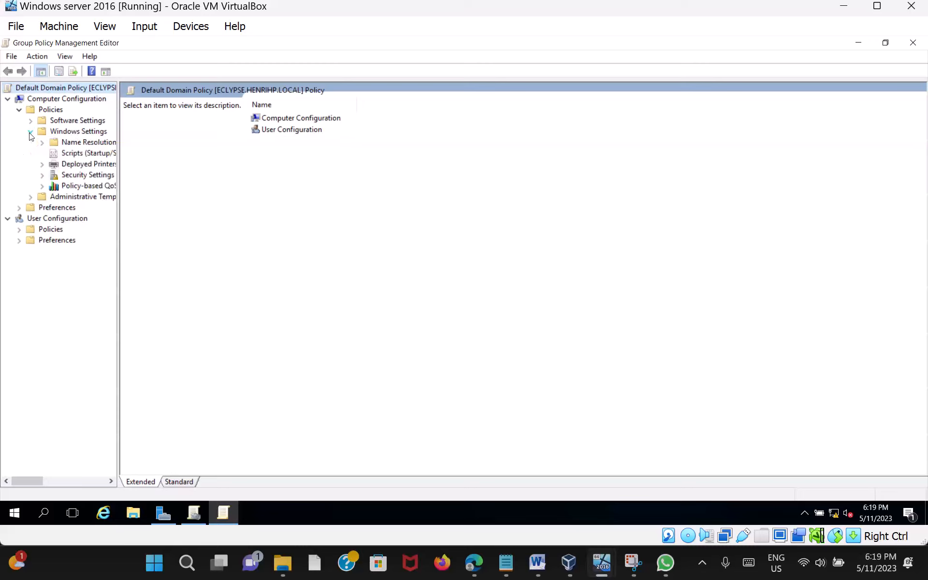
left_click(42, 176)
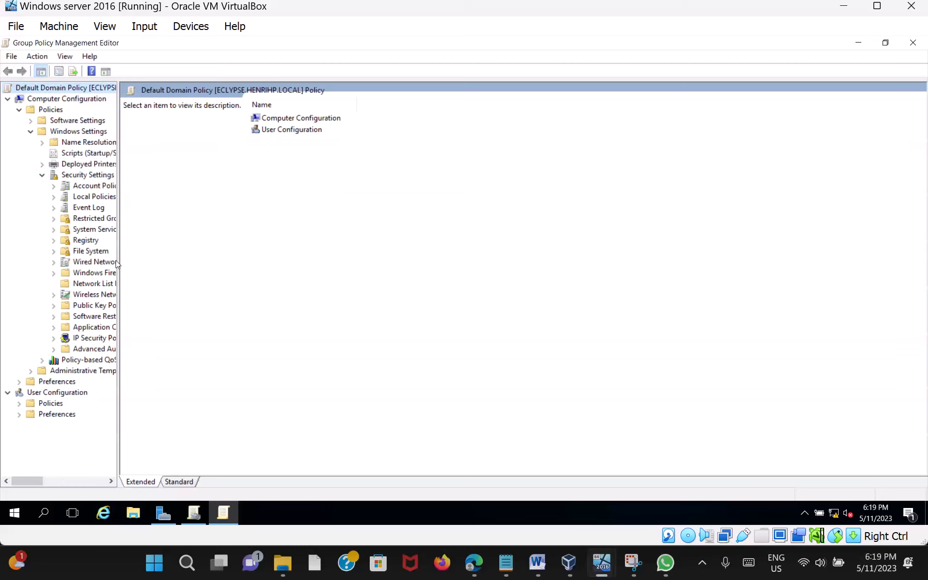
left_click_drag(118, 264, 174, 274)
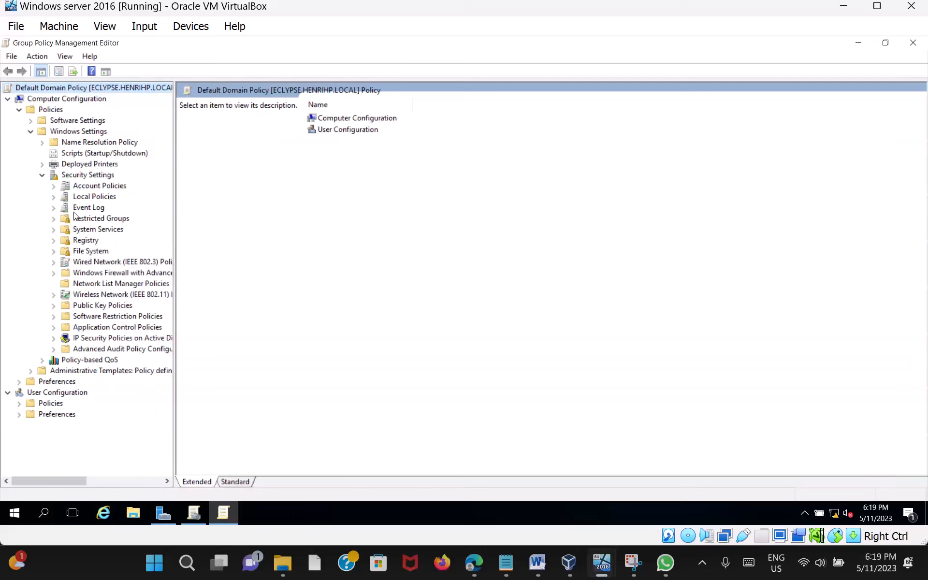
left_click(54, 188)
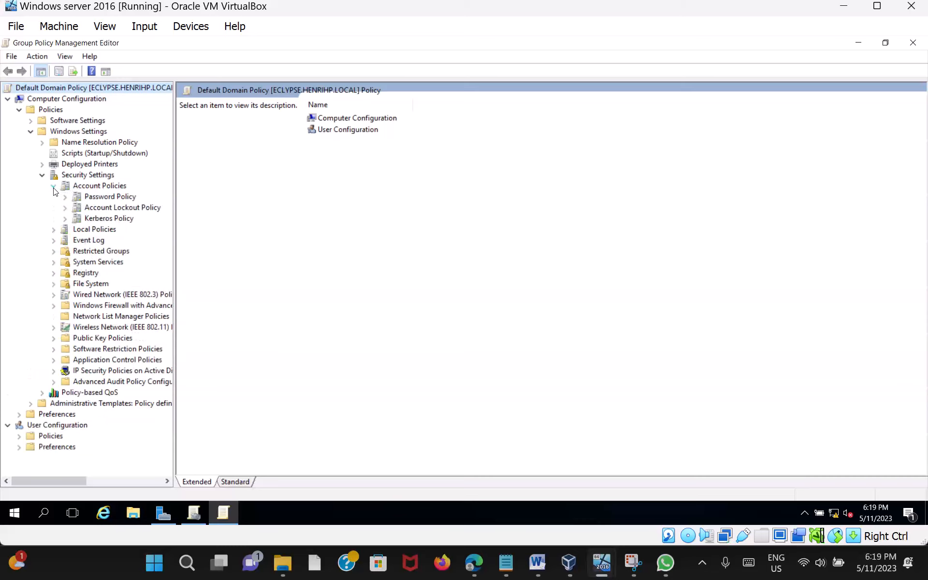
left_click(114, 199)
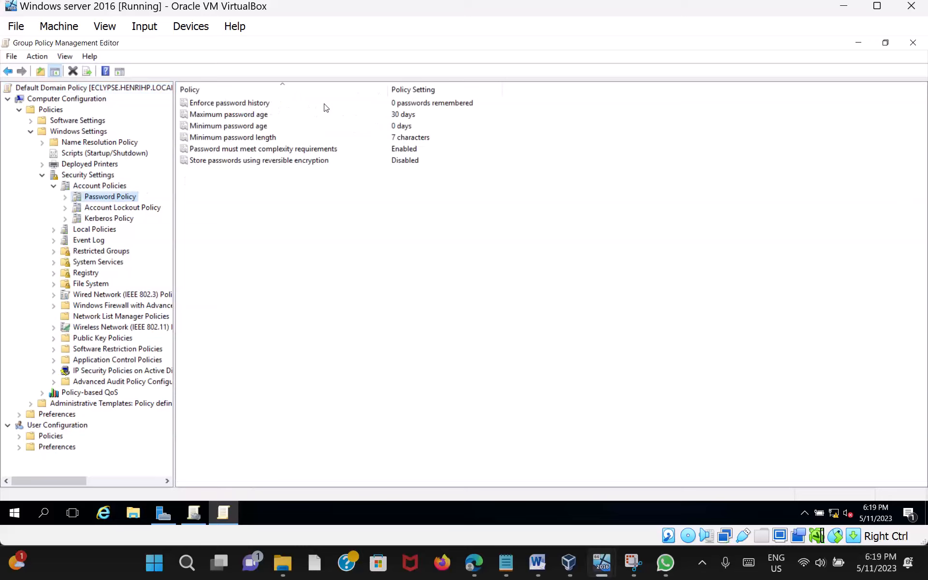
double_click(241, 103)
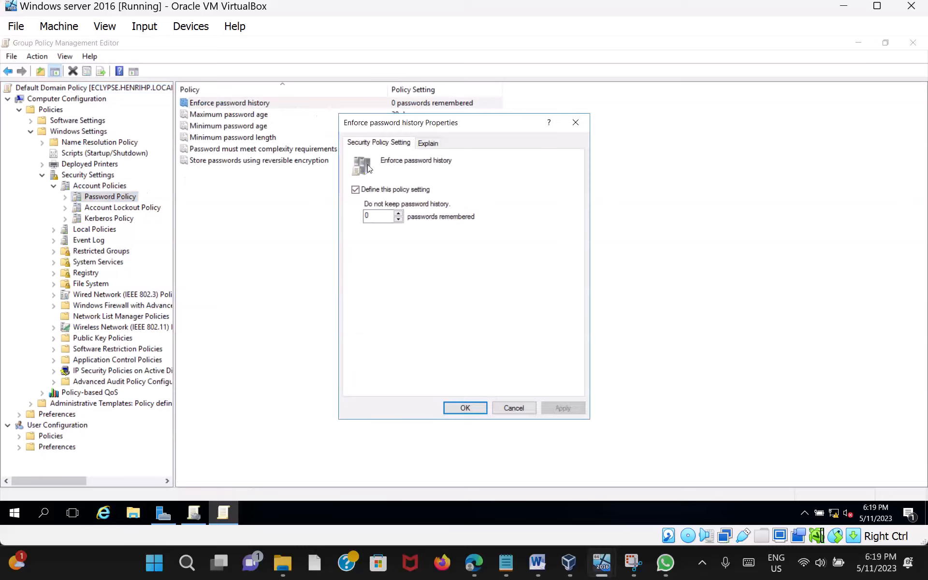
left_click(576, 123)
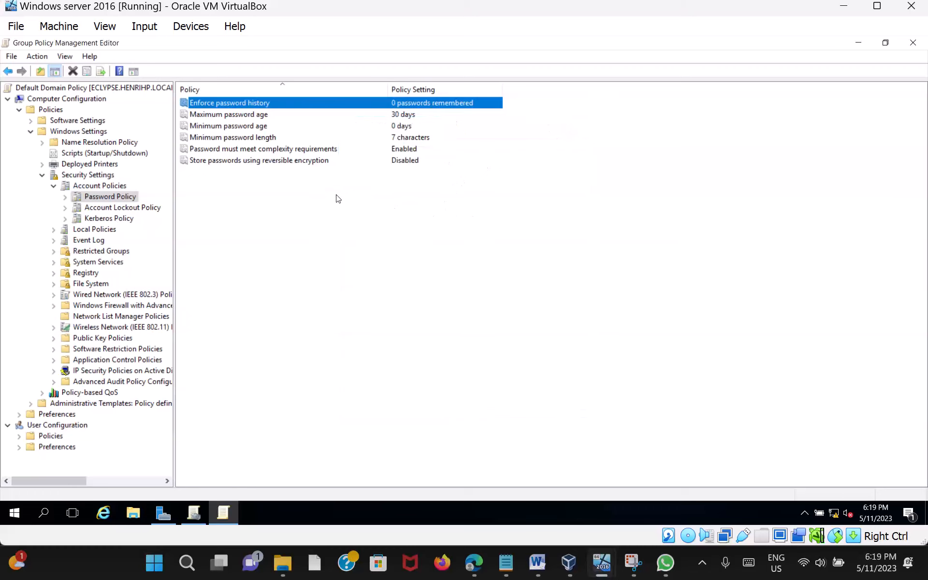
double_click(247, 115)
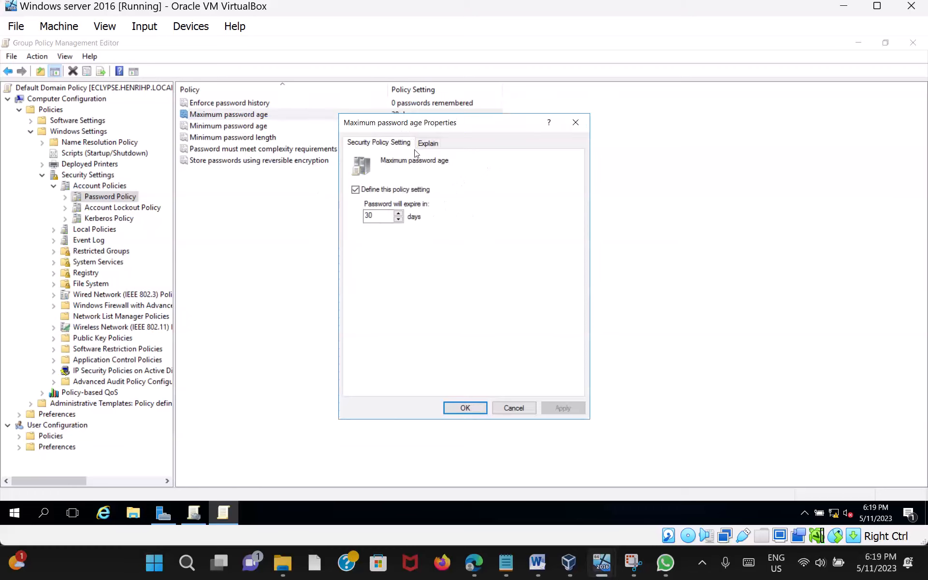
left_click(576, 123)
double_click(230, 128)
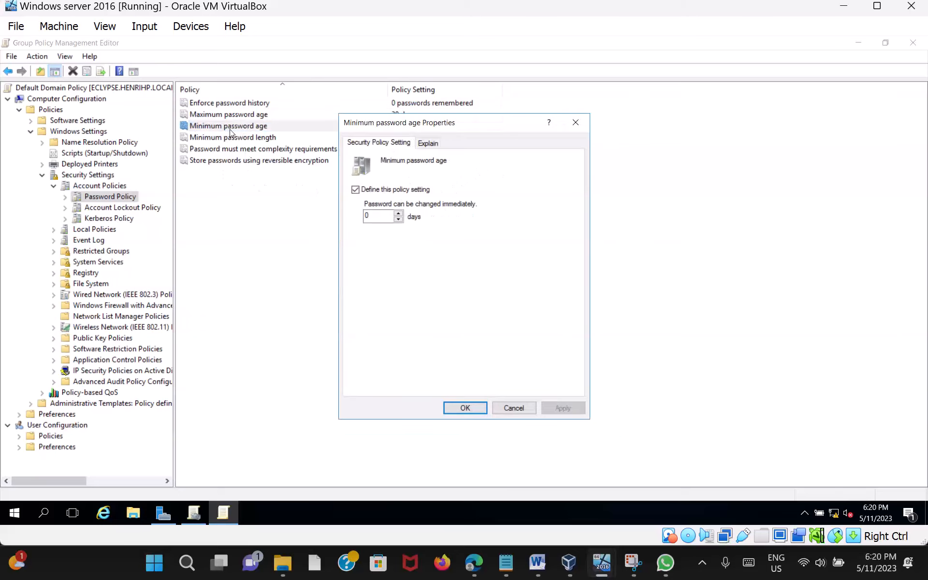
left_click(398, 214)
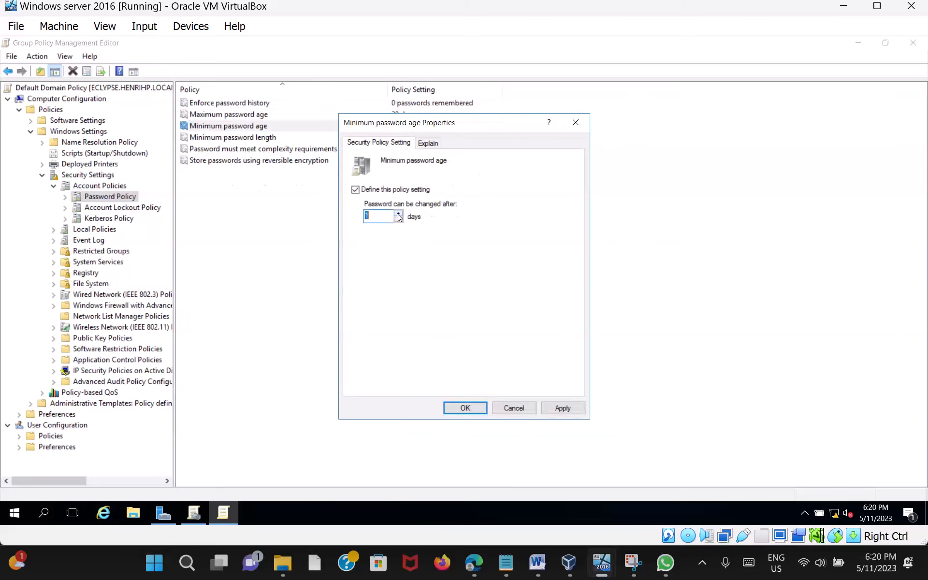
left_click(400, 219)
left_click(567, 408)
left_click(465, 409)
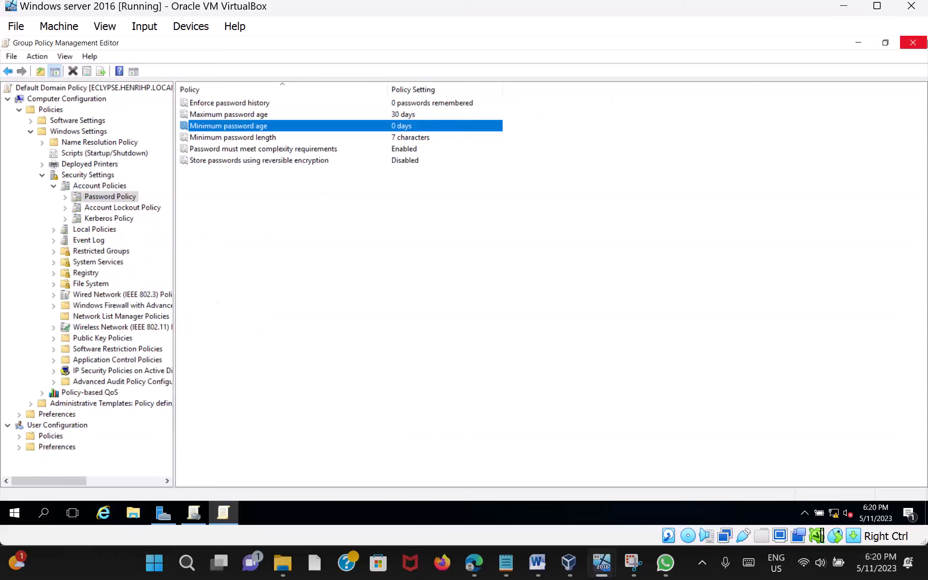
Step: Close the policy windows and launch Active Directory Administrative Center from Server Manager Tools
left_click(919, 47)
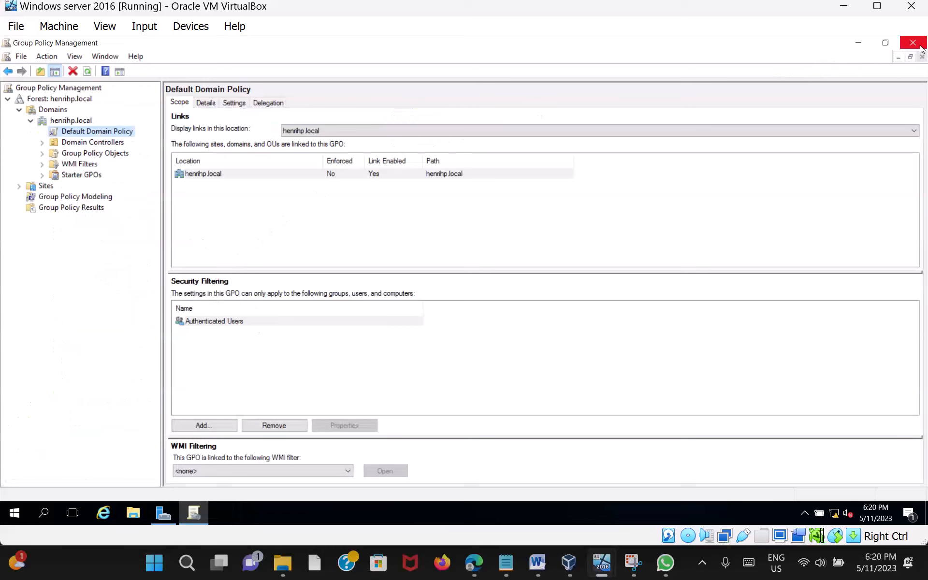
left_click(921, 47)
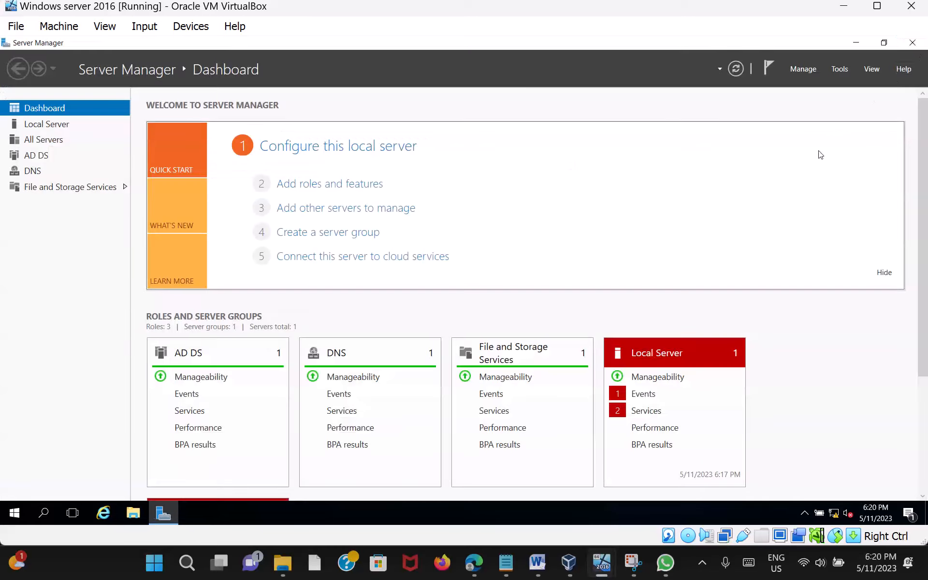
left_click(844, 69)
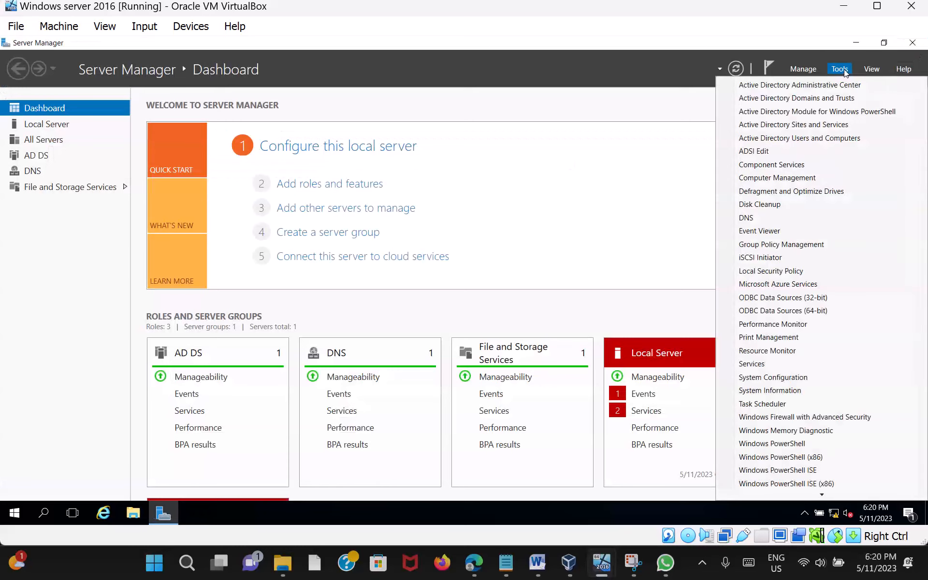
left_click(829, 91)
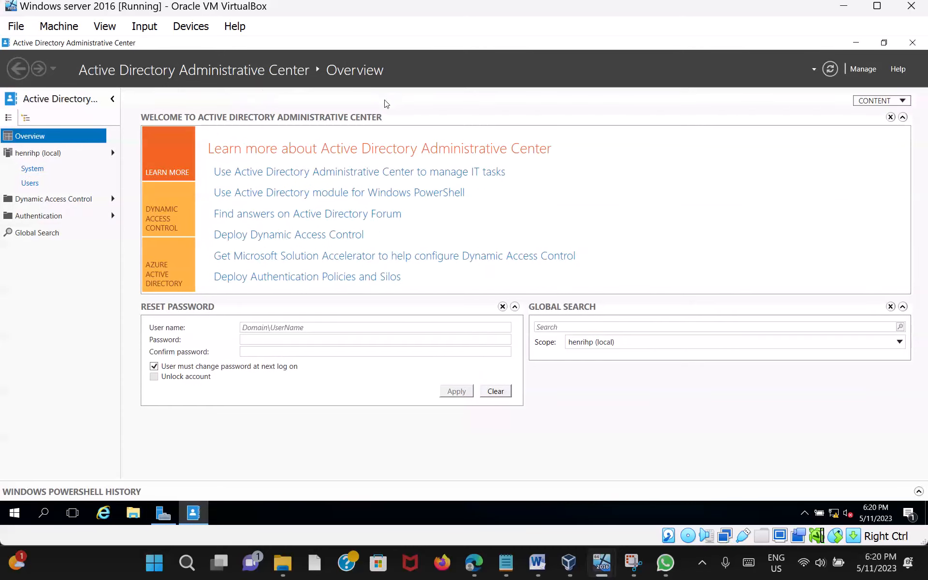
Step: Open the henrihp System container and bring up New > Password Settings on Password Settings Container
left_click(53, 160)
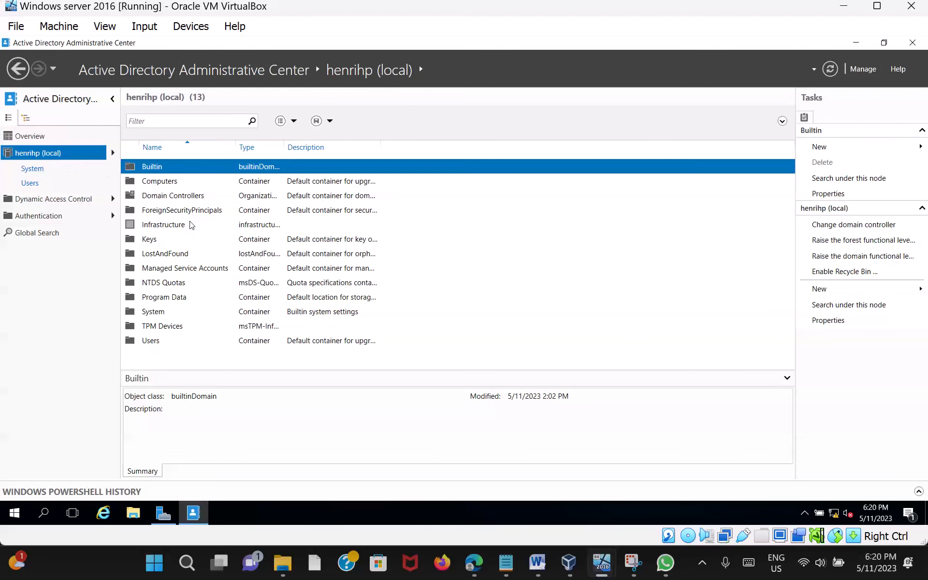
double_click(159, 315)
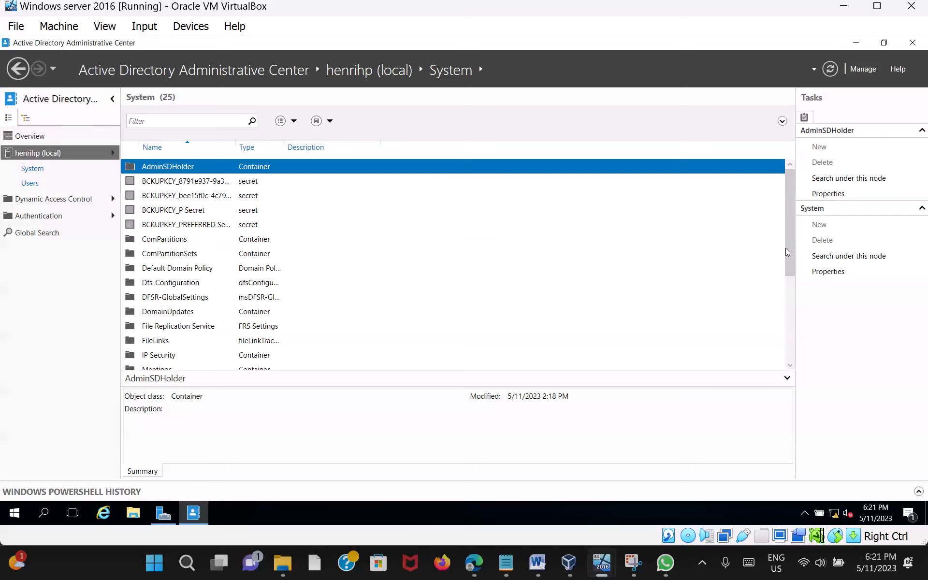
left_click_drag(788, 255, 803, 295)
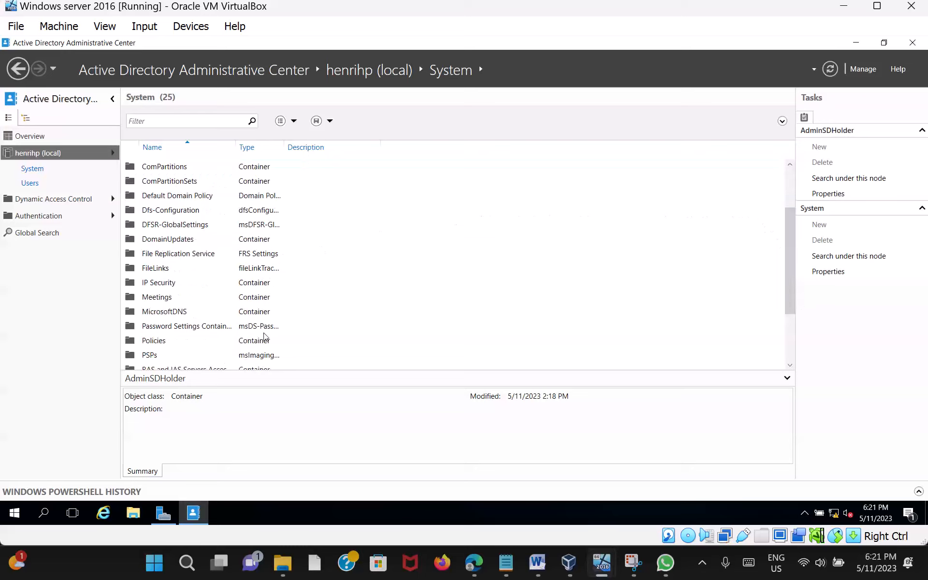
left_click(247, 328)
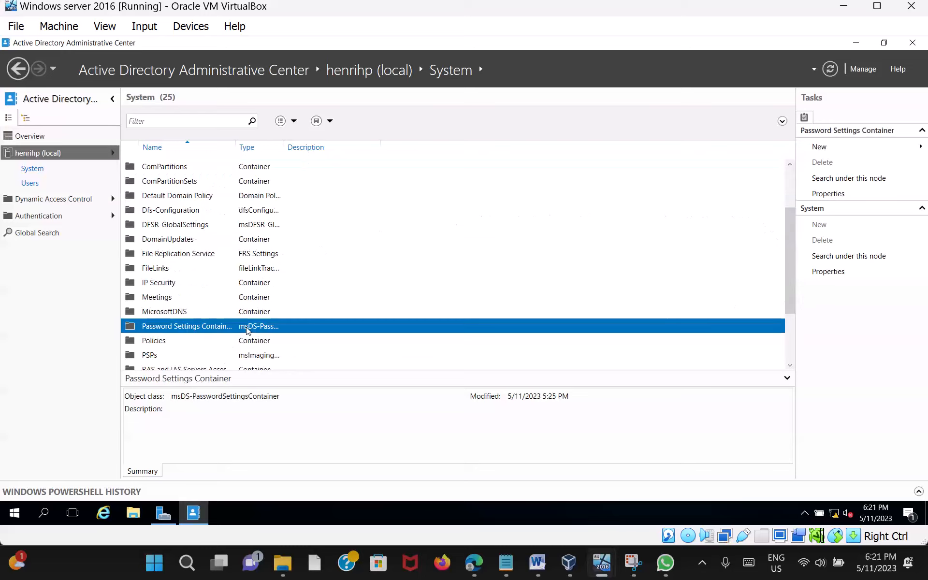
right_click(247, 330)
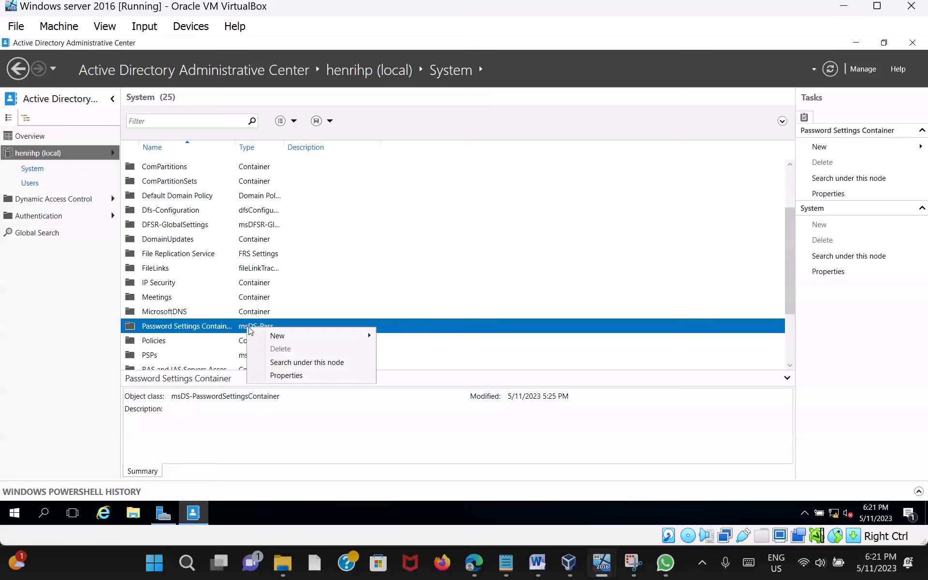
mouse_move(288, 340)
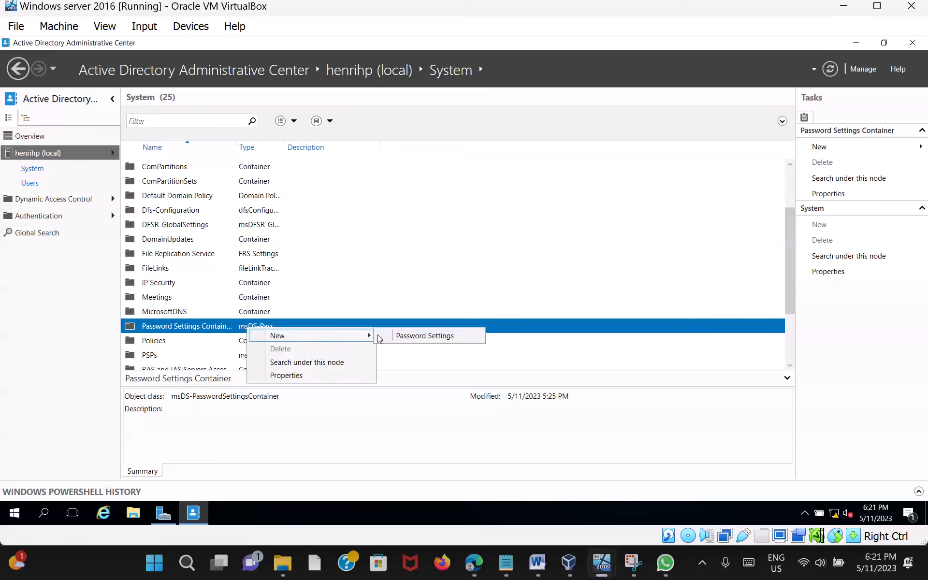
Step: Create new Password Settings named xperience1 with precedence 3
left_click(432, 336)
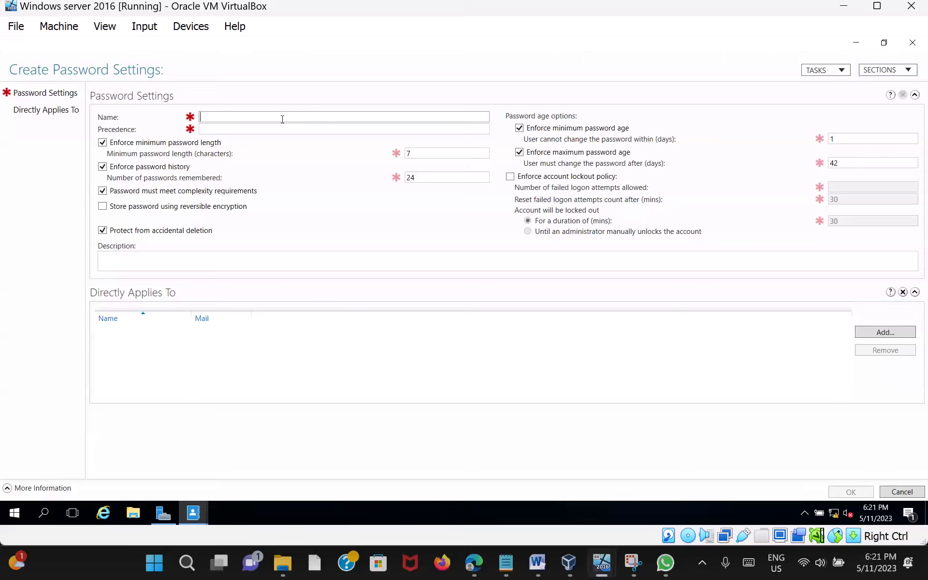
type("xperience1")
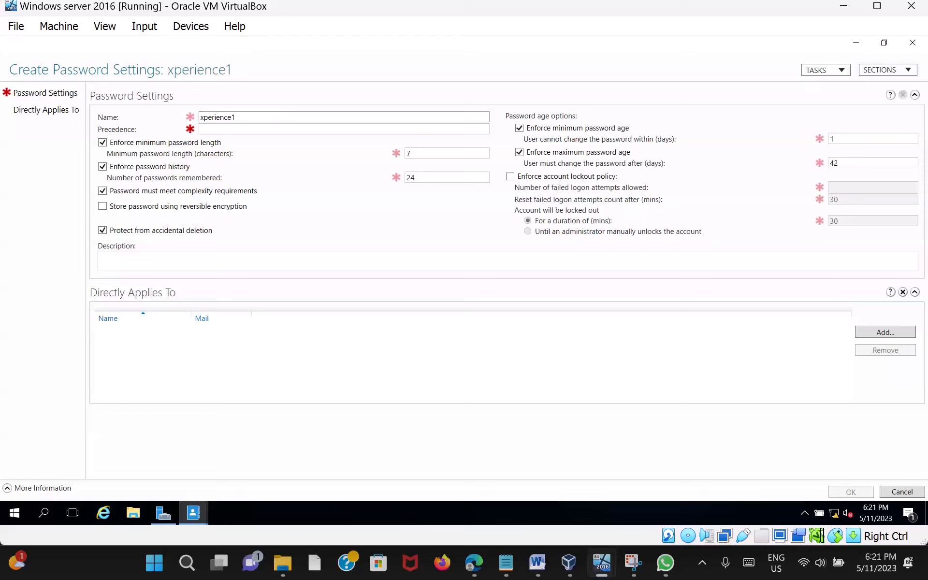
left_click(270, 129)
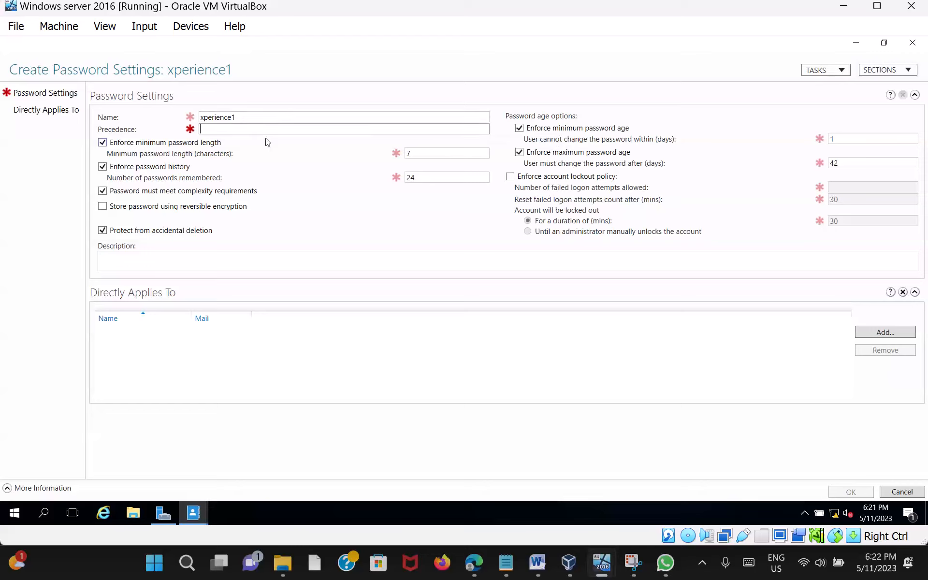
type("5")
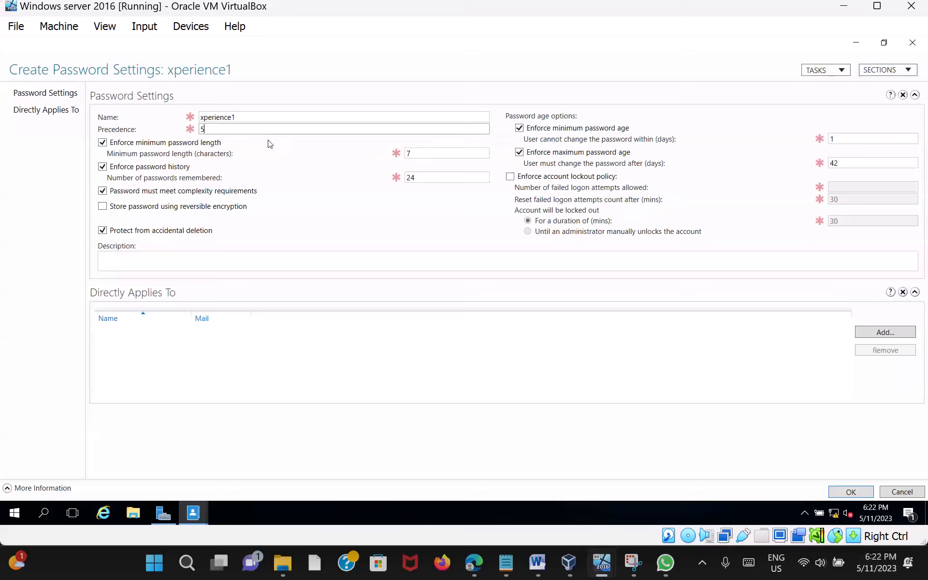
key("BackSpace")
type("3")
Step: Set passwords remembered to 1, minimum password age 1 day and maximum age 15 days
left_click(436, 155)
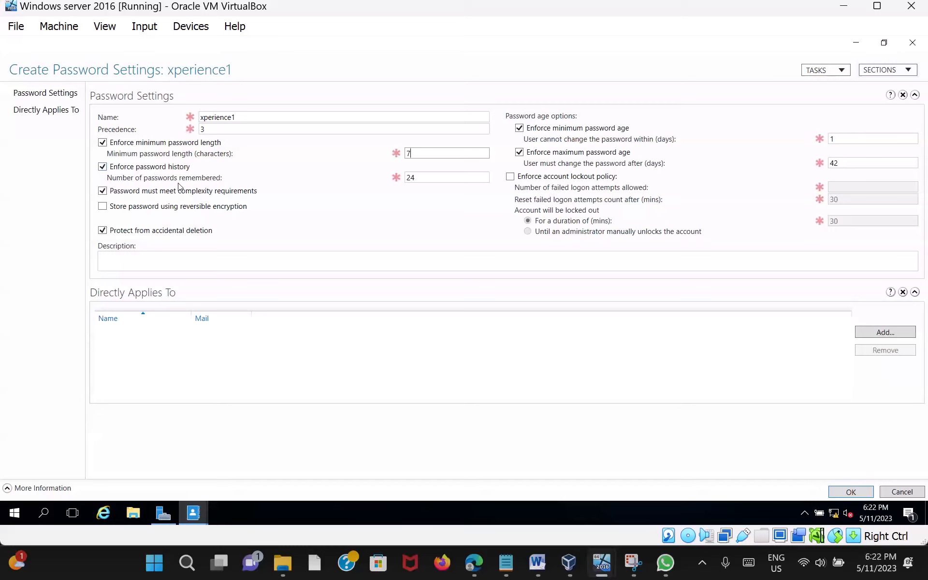
left_click(430, 183)
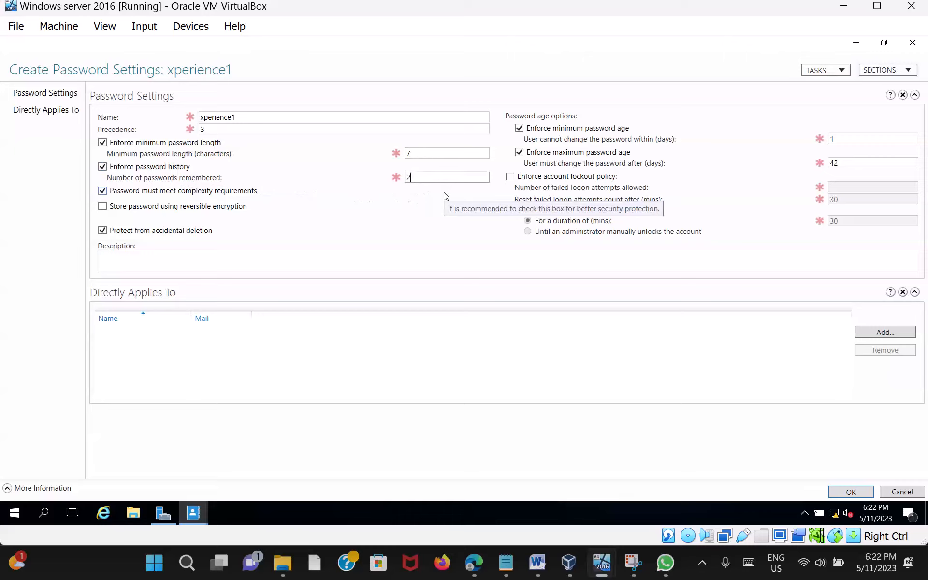
key("BackSpace")
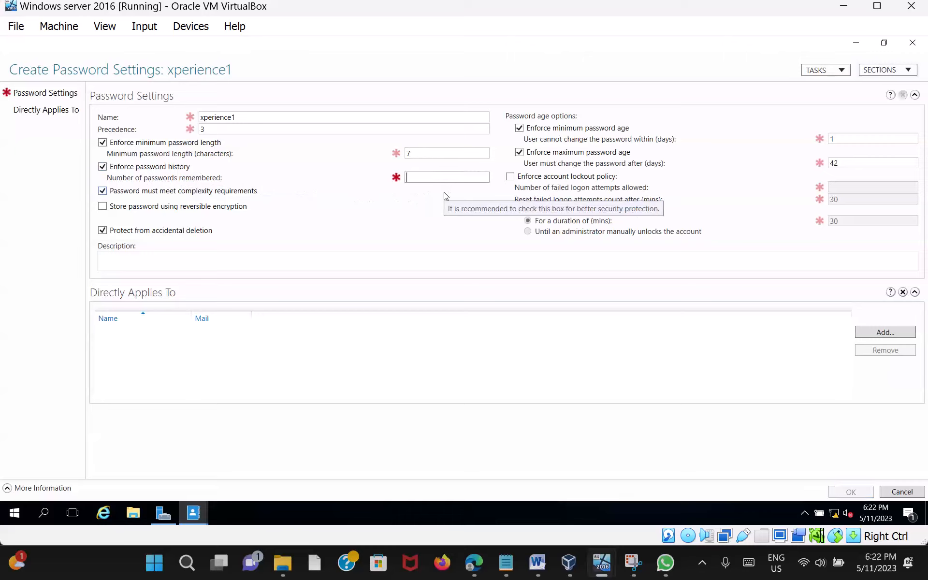
type("1")
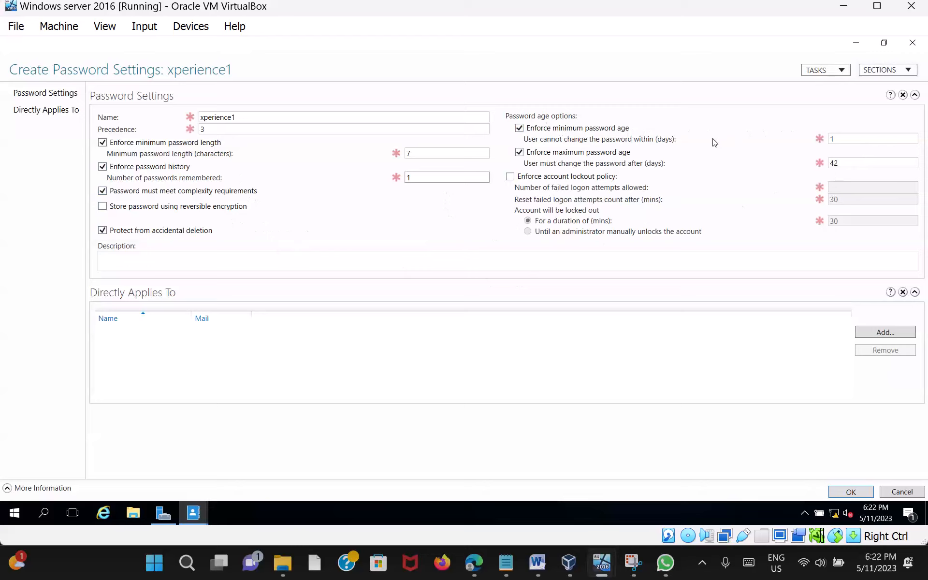
left_click(856, 143)
key("BackSpace")
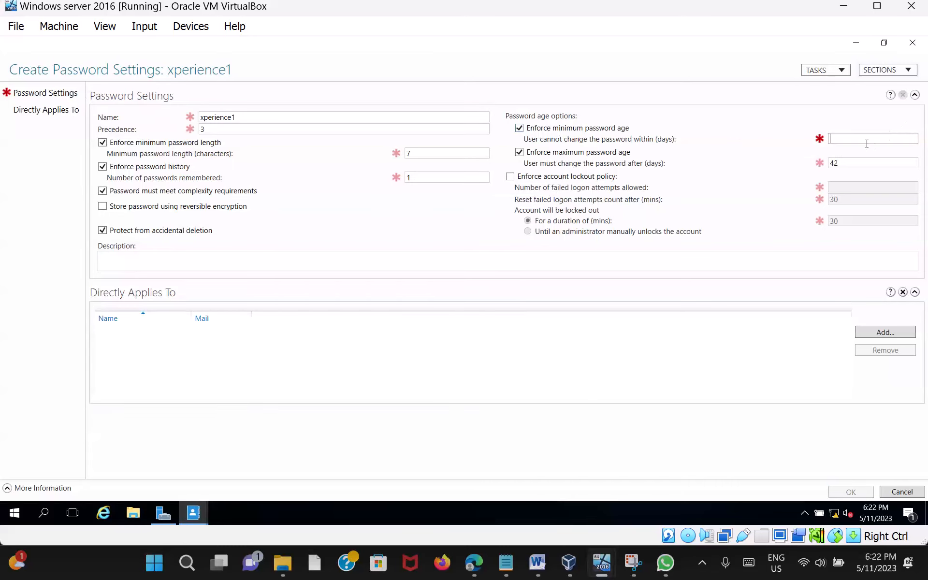
type("1")
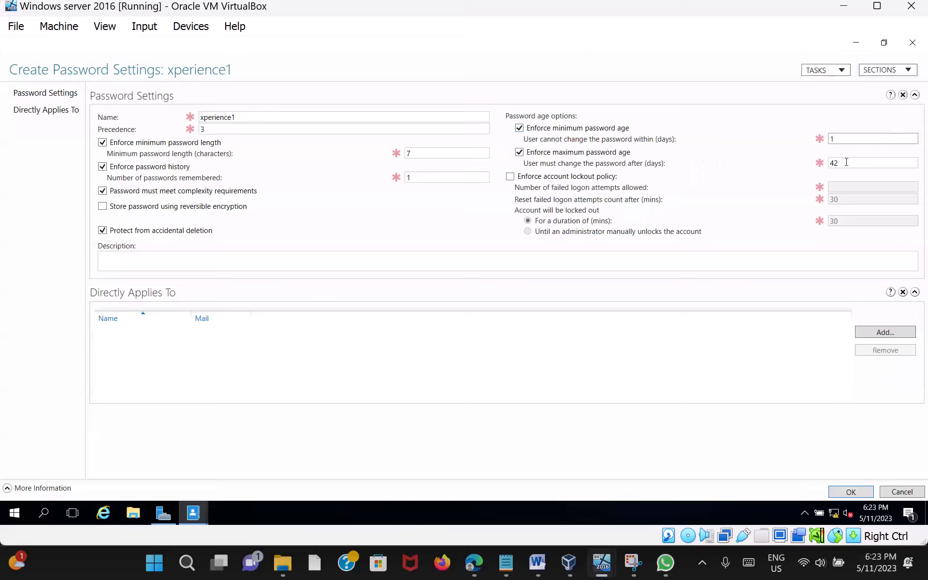
left_click_drag(846, 162, 826, 165)
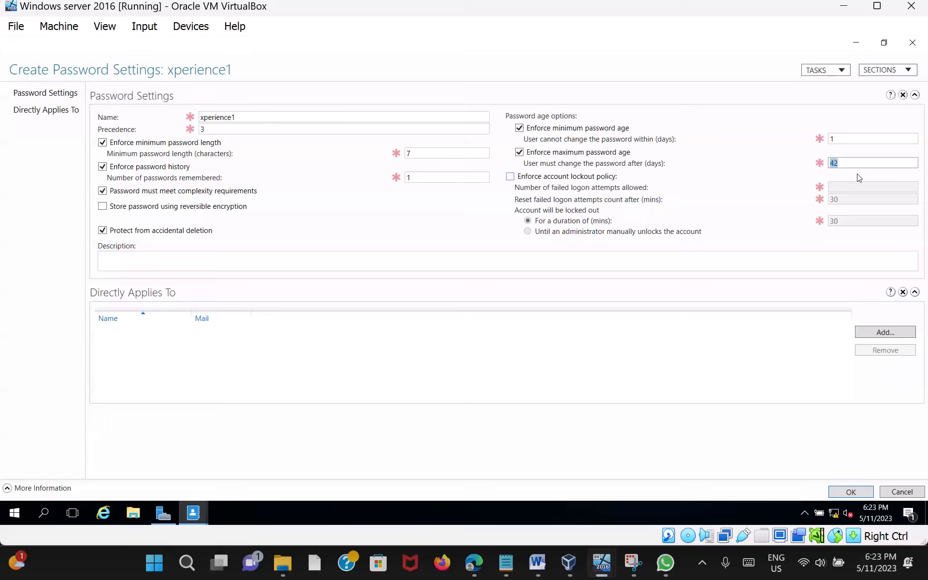
type("15")
Step: Enforce lockout after 3 failed attempts, resetting the count after 2 mins, with a 2-min lockout
left_click(511, 177)
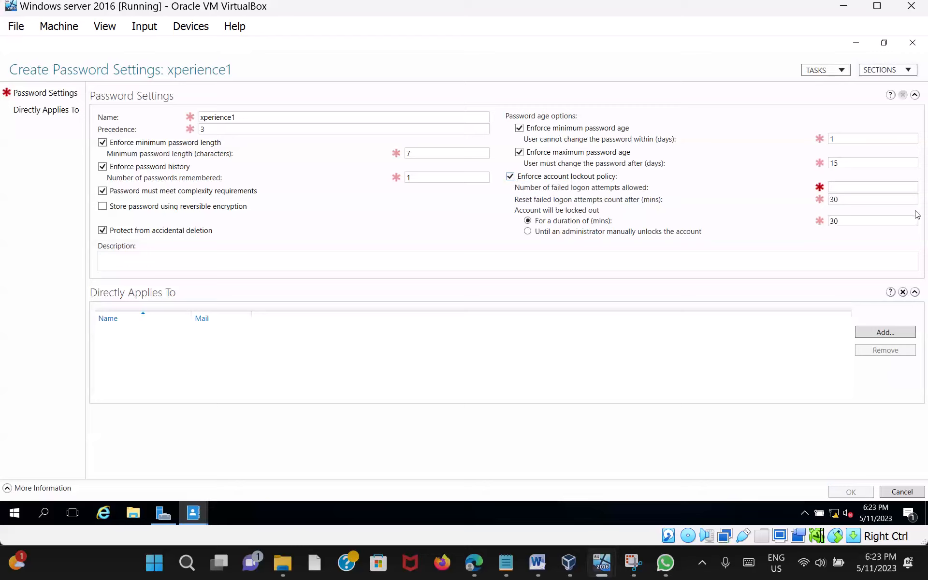
left_click(854, 189)
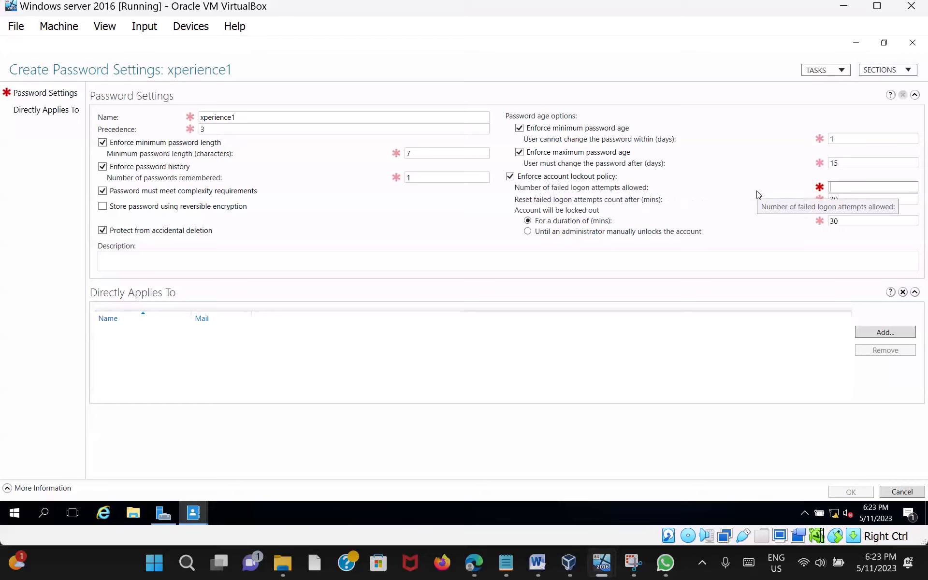
type("3")
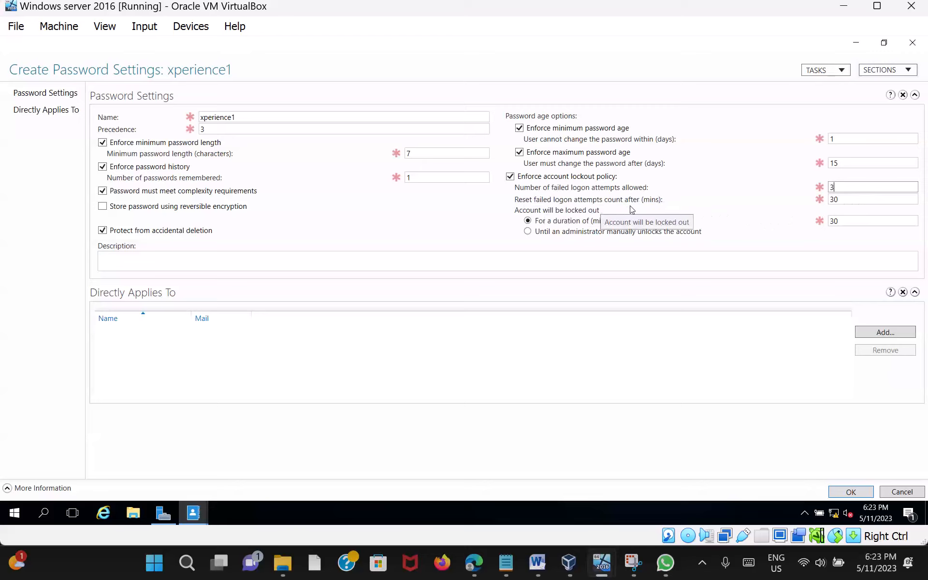
left_click(857, 202)
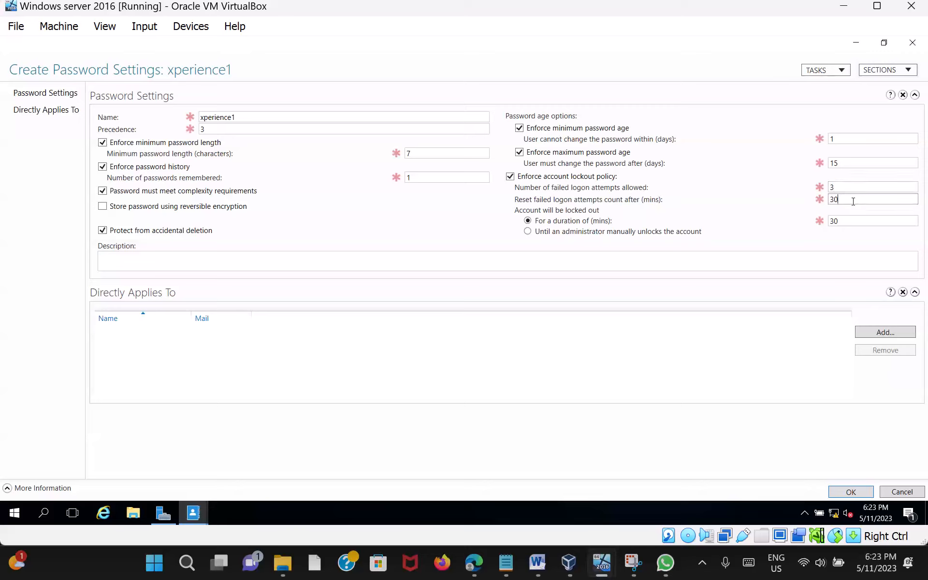
key("BackSpace")
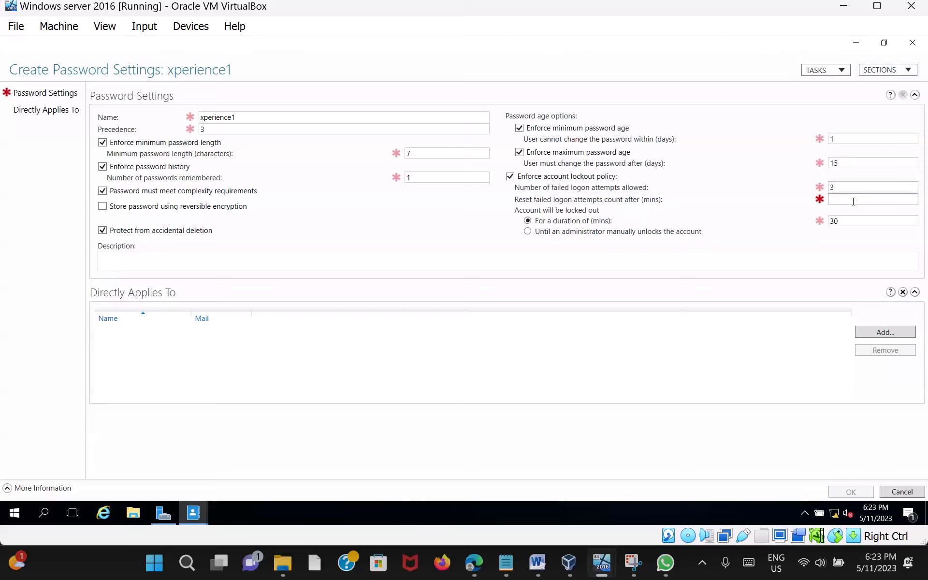
type("2")
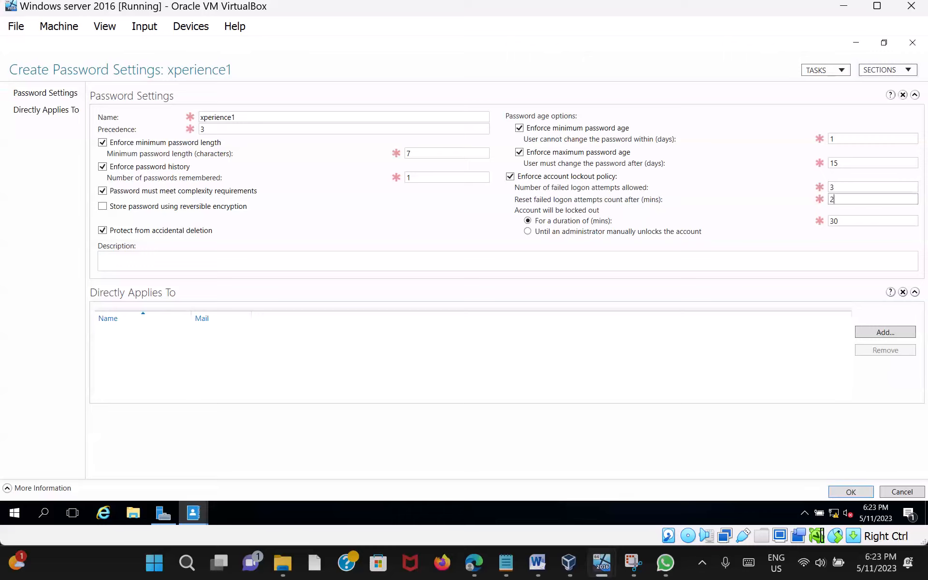
left_click(859, 223)
key("BackSpace")
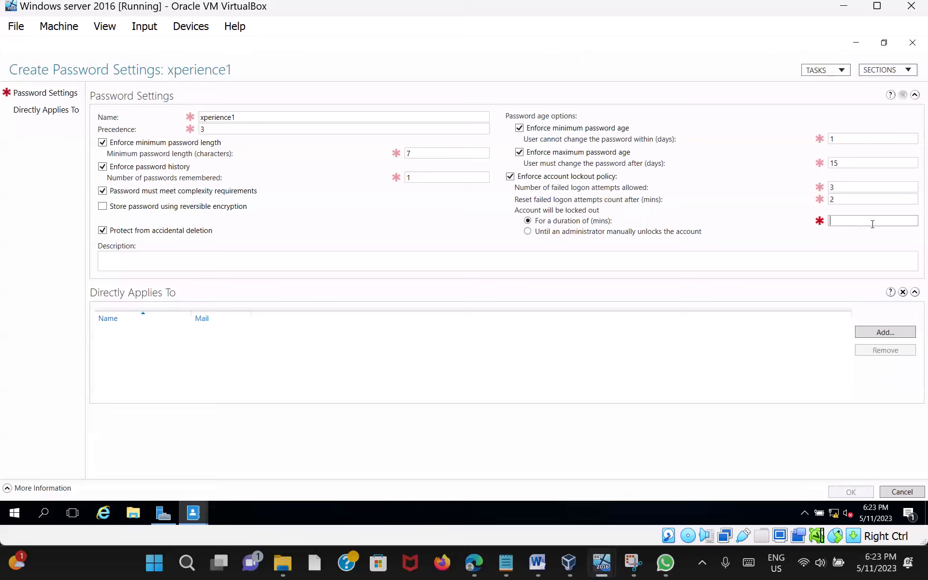
type("2")
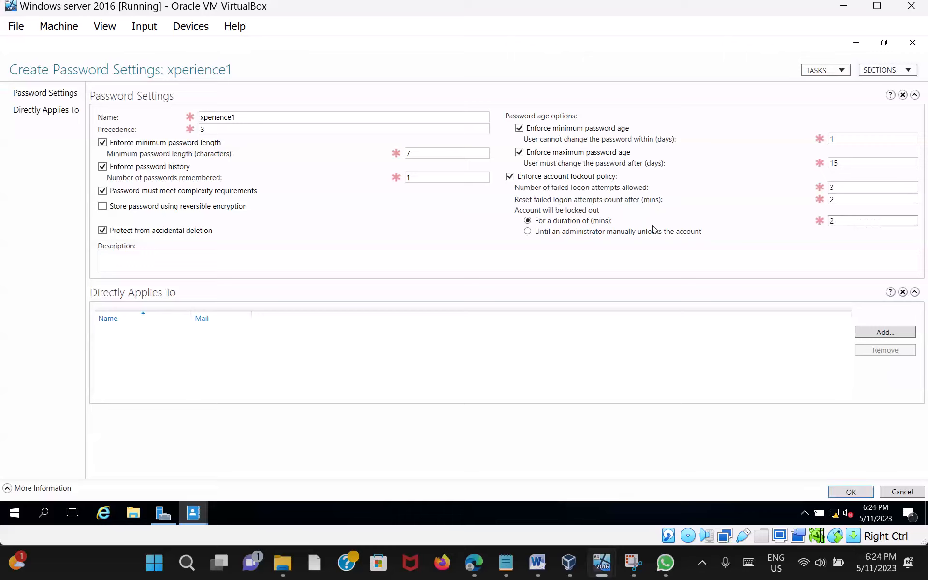
Step: Add both domain users to Directly Applies To, resolving each name with Check Names
left_click(890, 333)
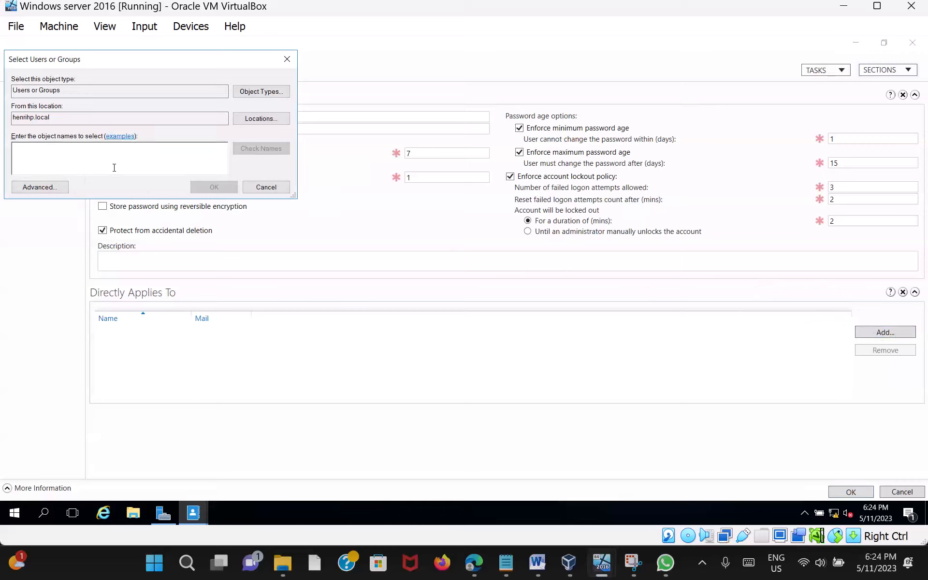
type("joh")
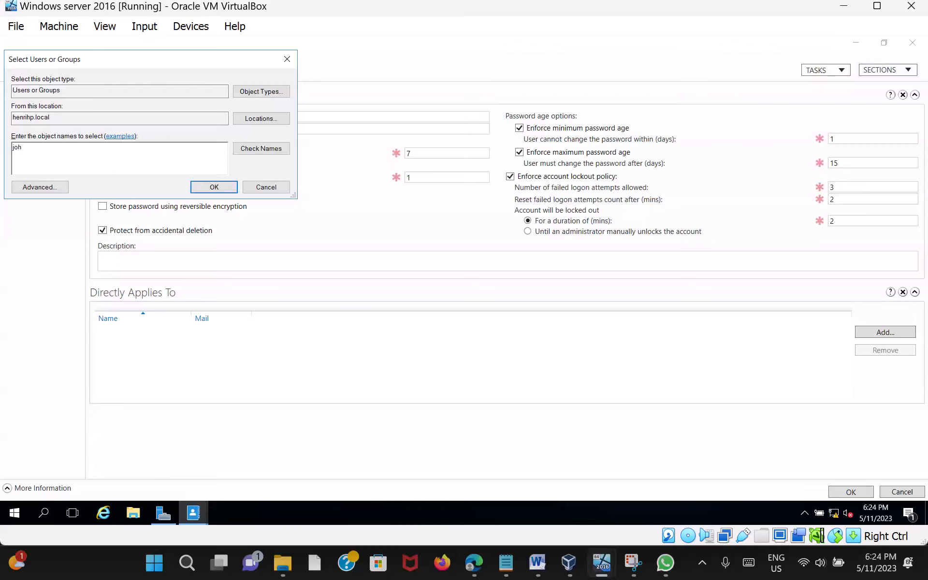
type("n")
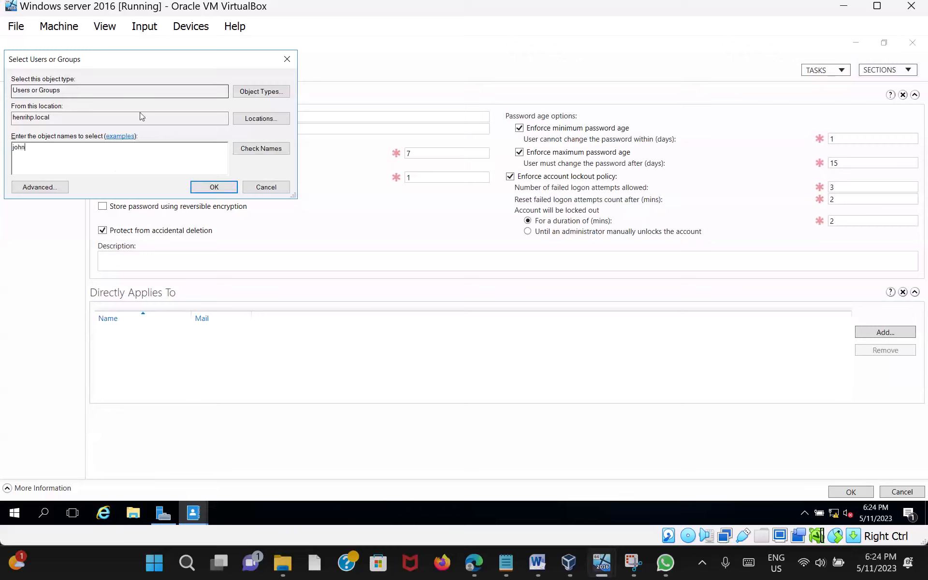
left_click(257, 148)
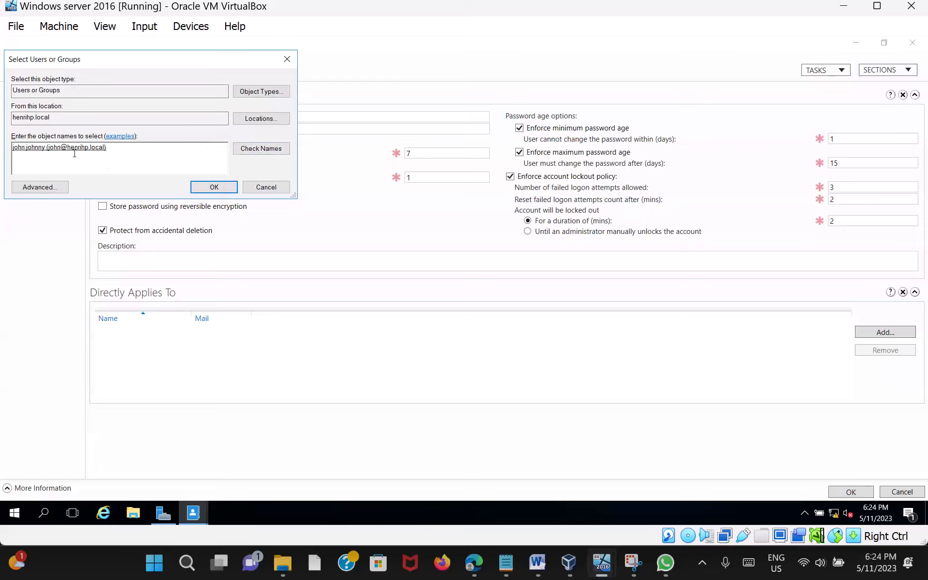
left_click(221, 192)
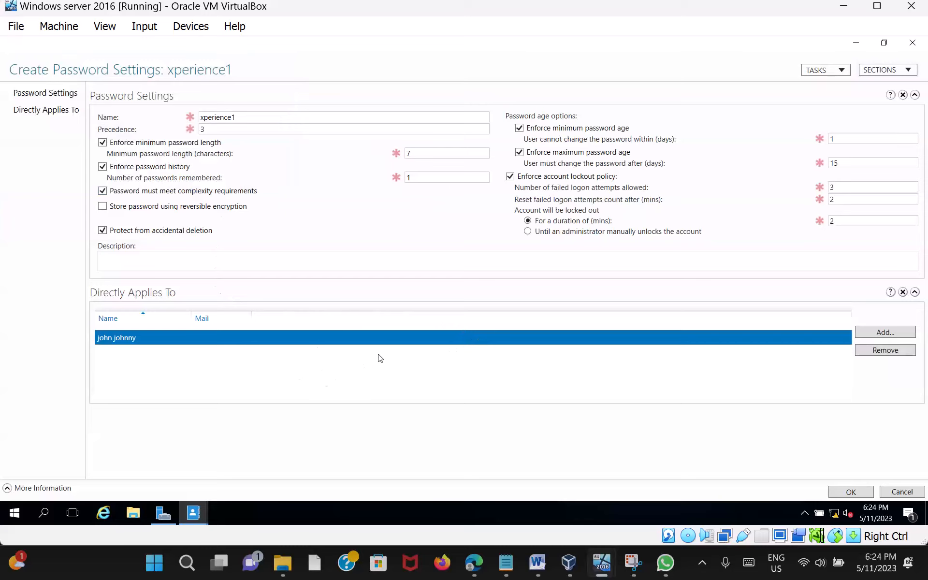
left_click(885, 333)
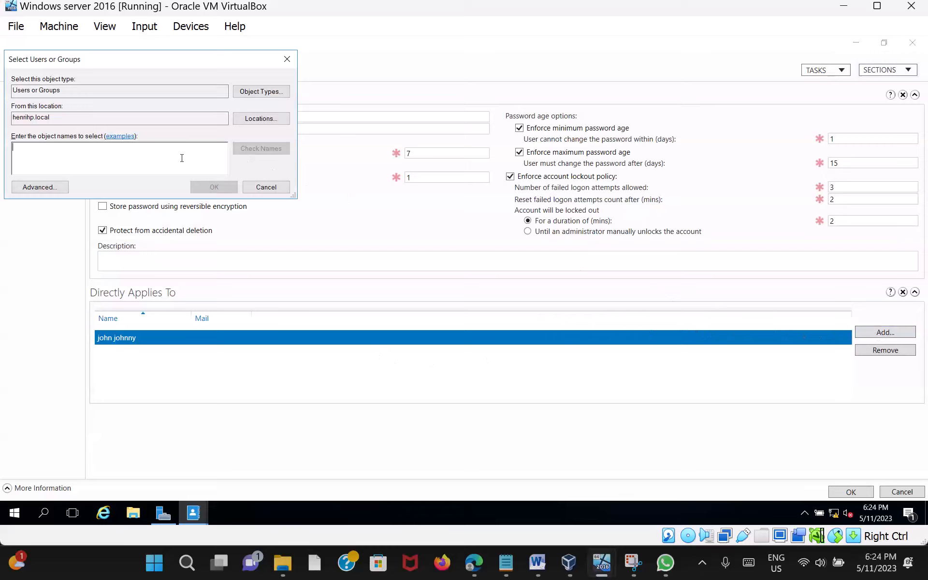
type("mur")
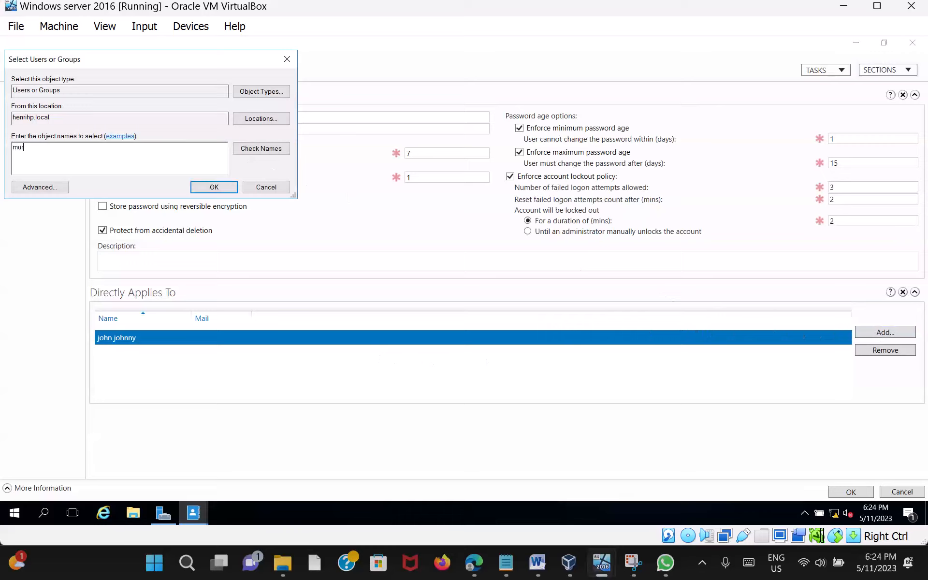
type("phy")
left_click(261, 148)
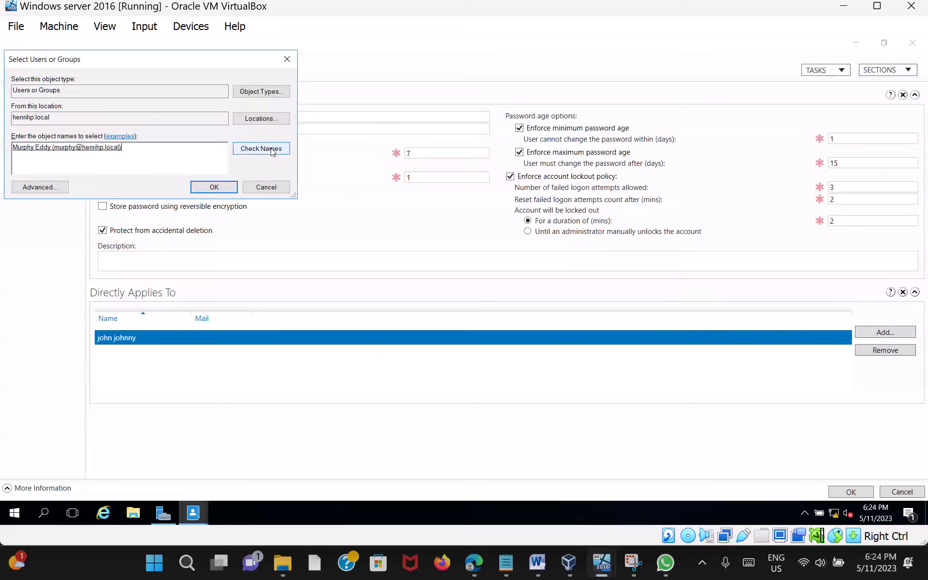
left_click(215, 188)
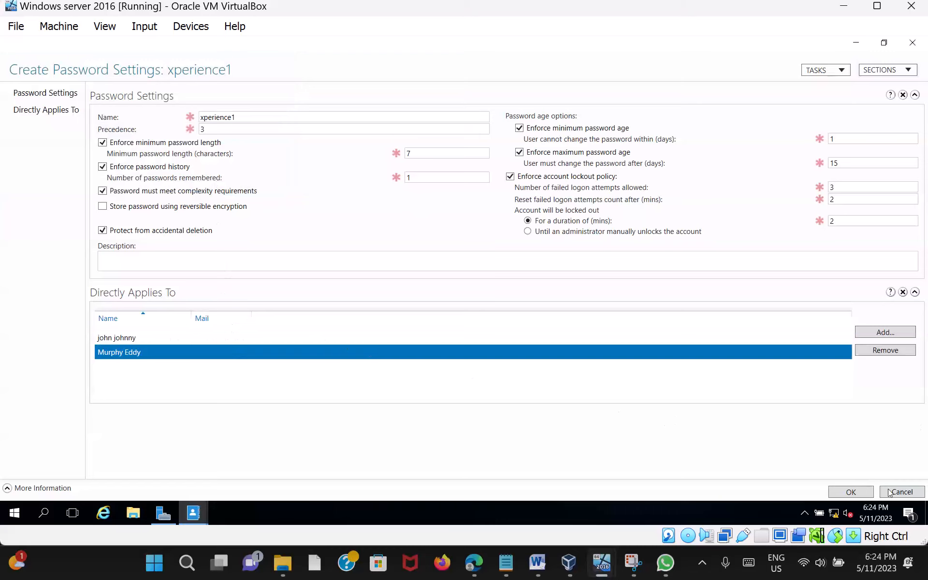
Step: Save xperience1, close the admin center, and bring the Windows10Pro VM to the front
left_click(856, 491)
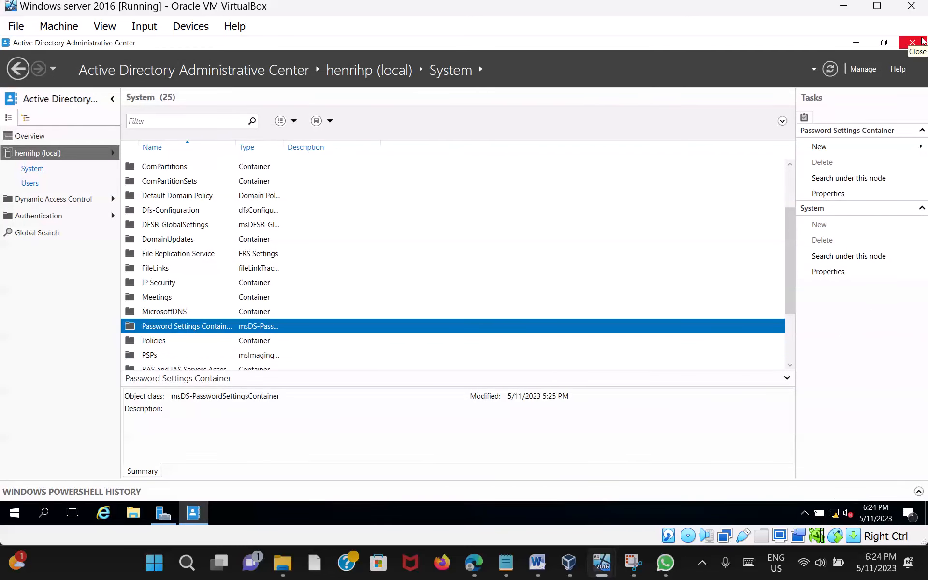
left_click(921, 42)
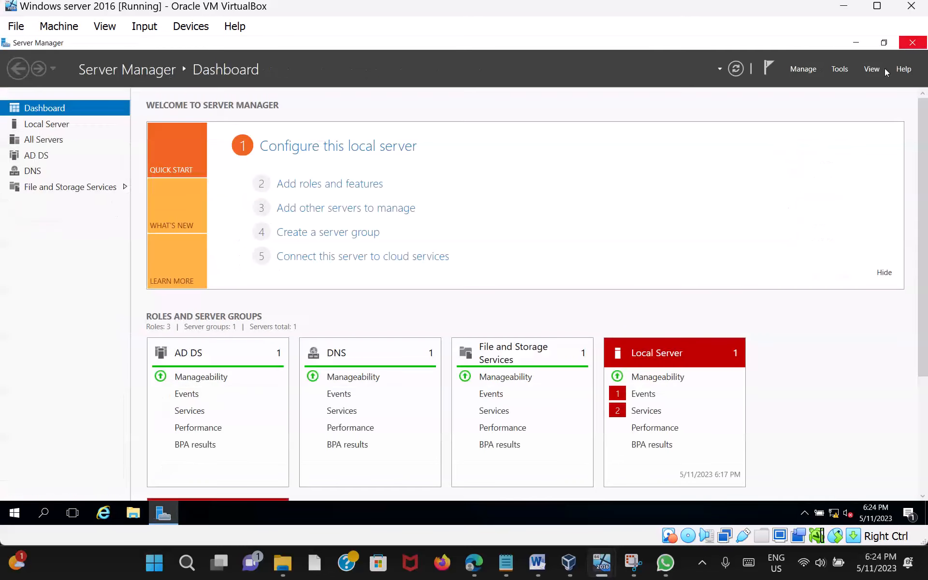
left_click(845, 7)
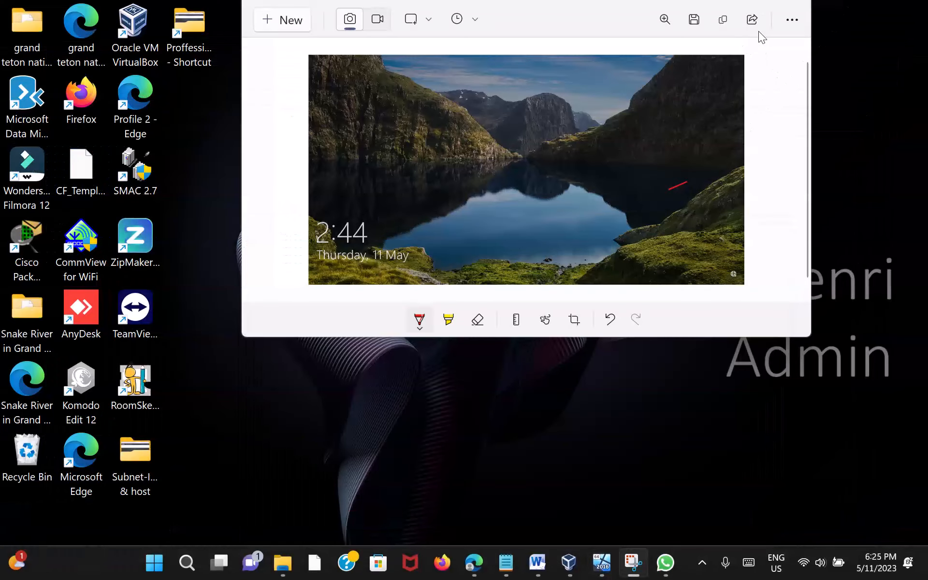
mouse_move(609, 568)
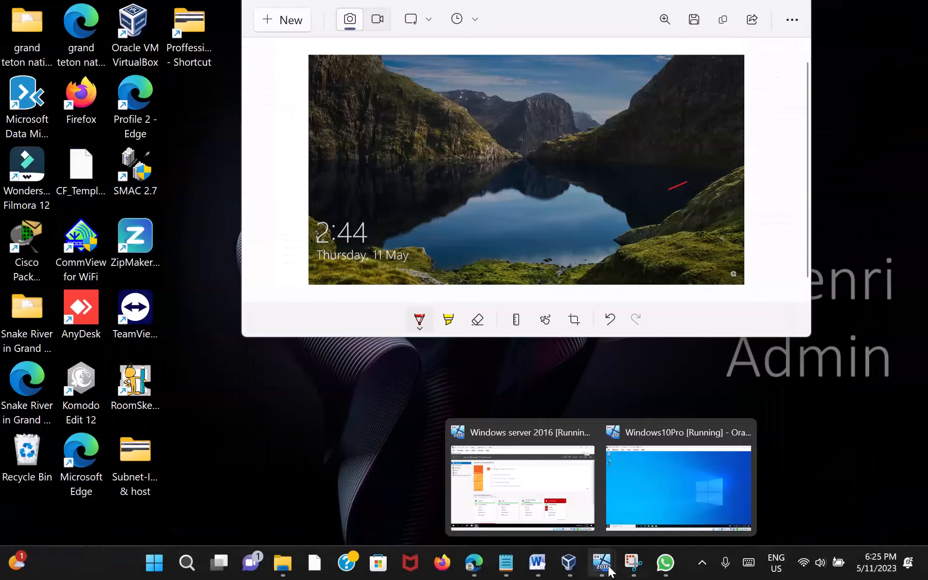
left_click(662, 500)
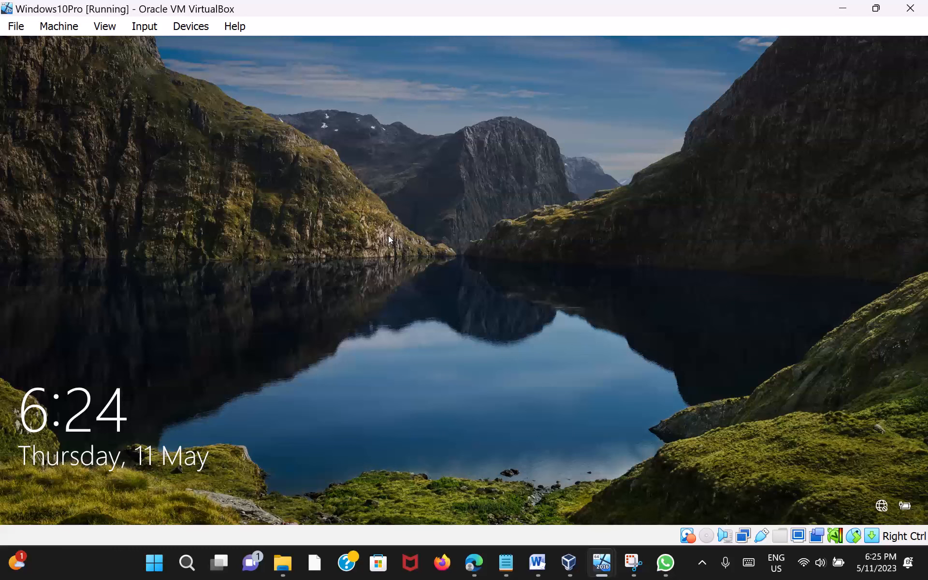
Step: Sign in to the domain user's account on the Windows 10 guest with the user's password
left_click(388, 237)
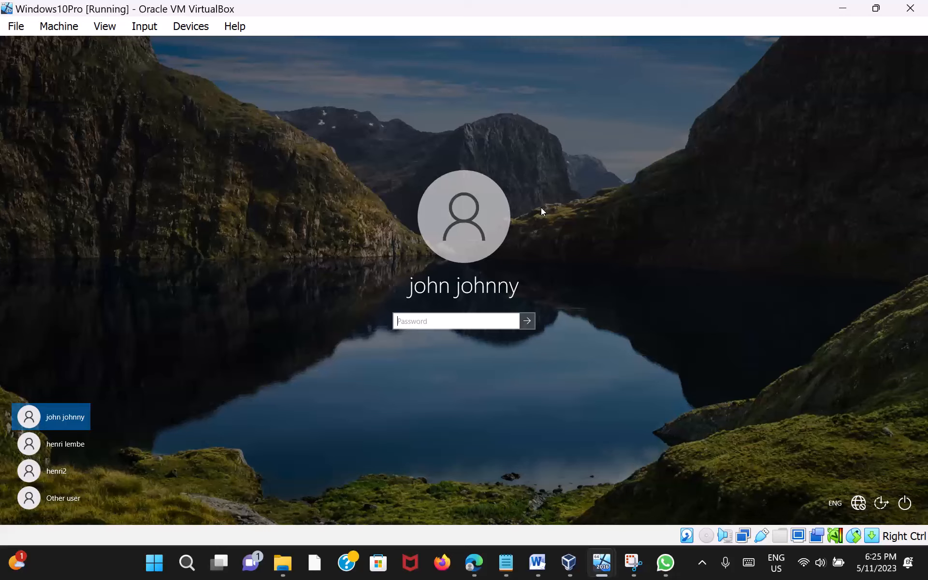
type("•••")
key("Return")
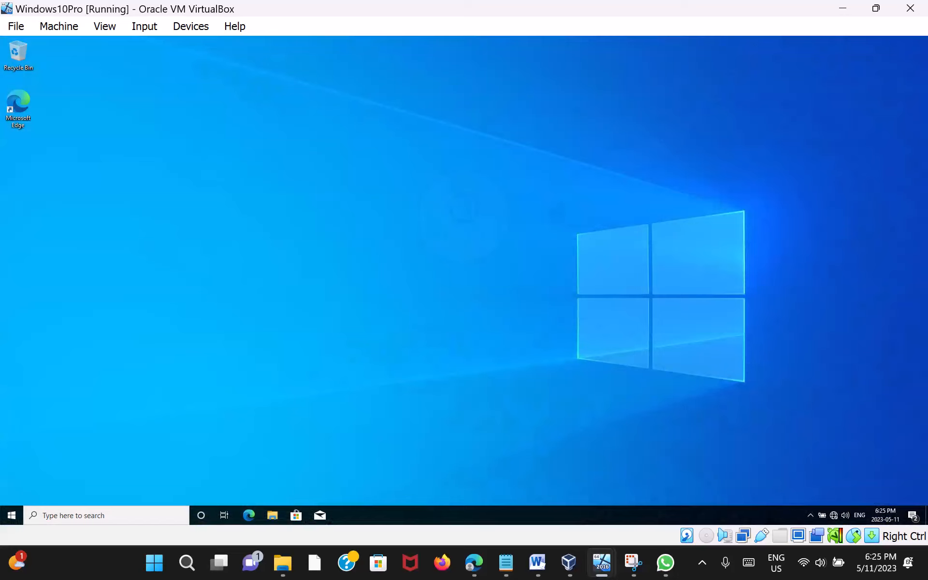
Step: Sign out of the domain user's account from the Start menu's user icon
left_click(12, 515)
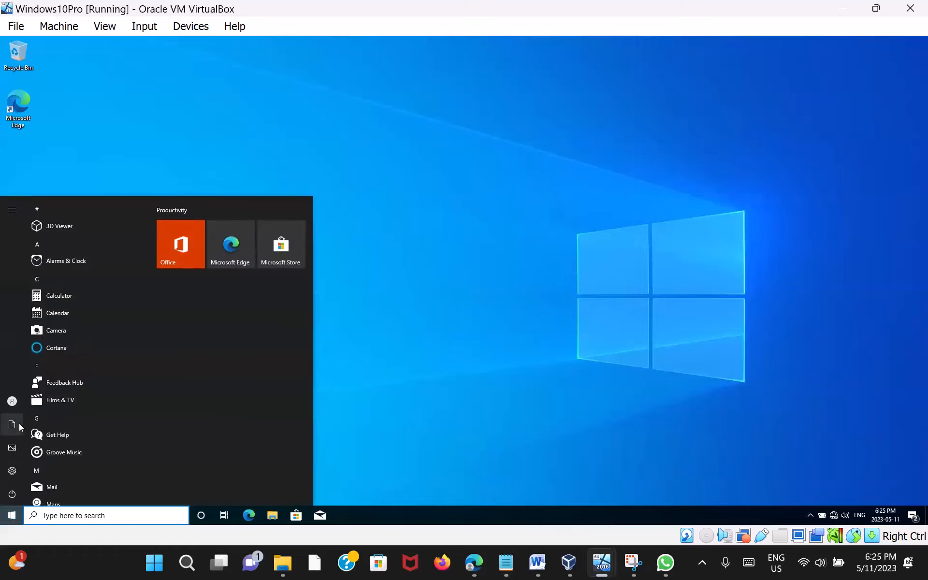
left_click(16, 407)
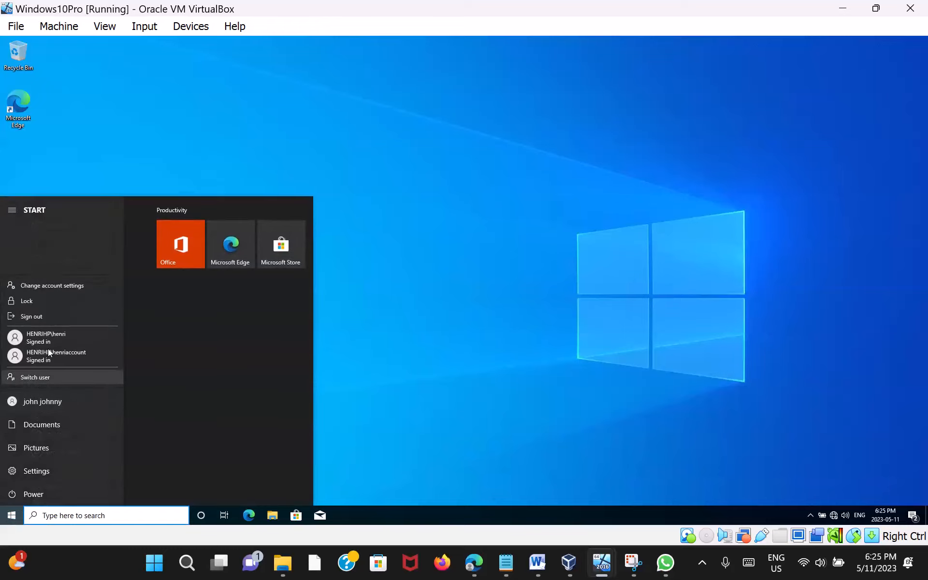
left_click(44, 321)
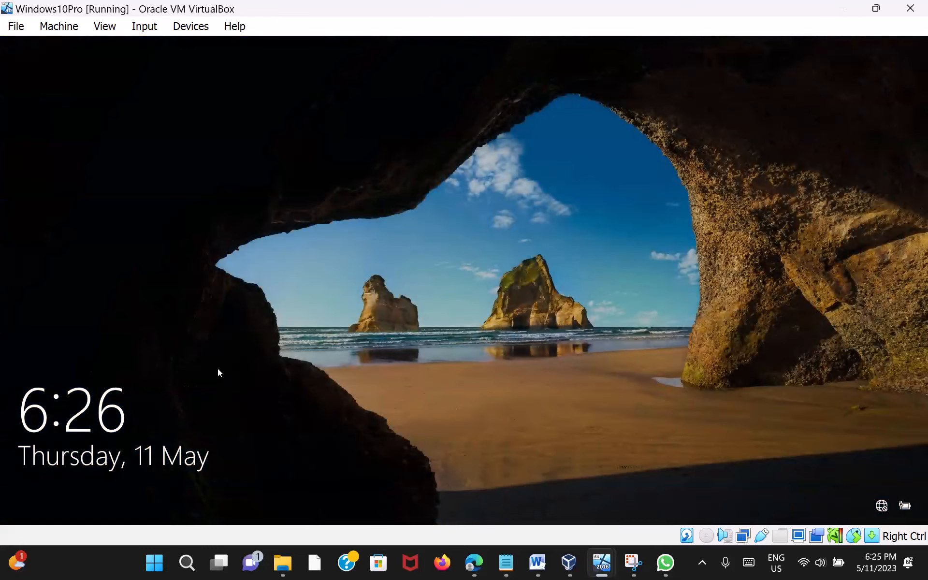
Step: Submit four wrong passwords at the domain user's sign-in, dismissing each rejection, to trigger lockout
left_click(329, 277)
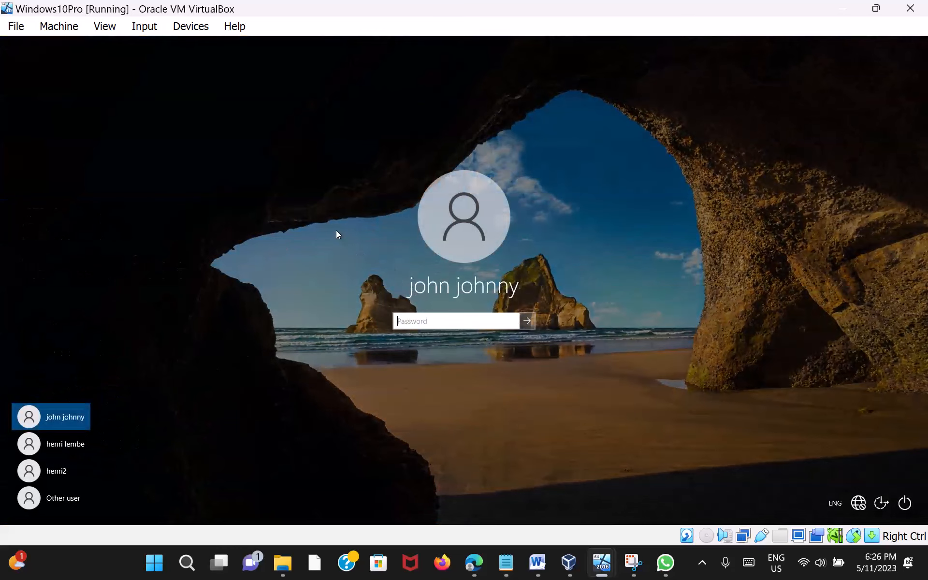
type("•••••••")
key("Return")
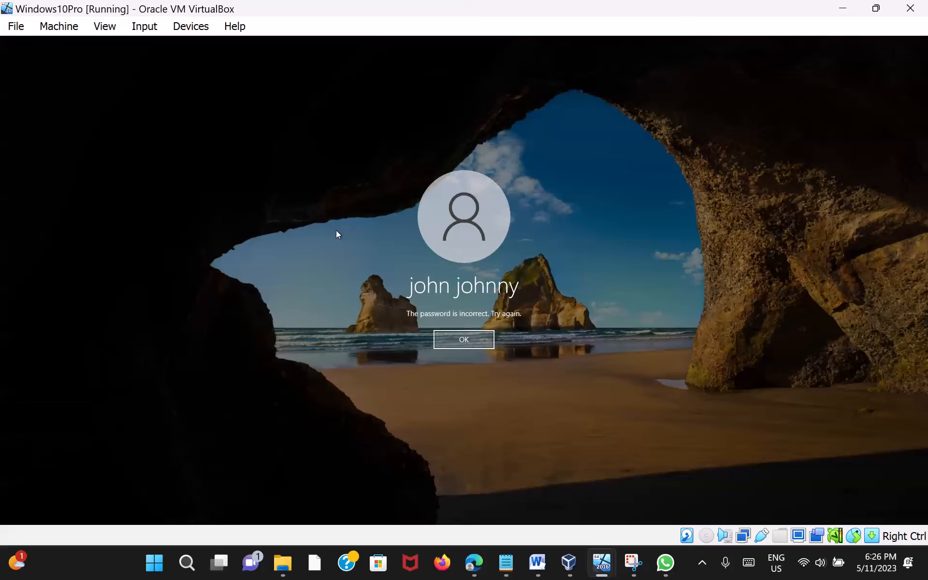
key("Return")
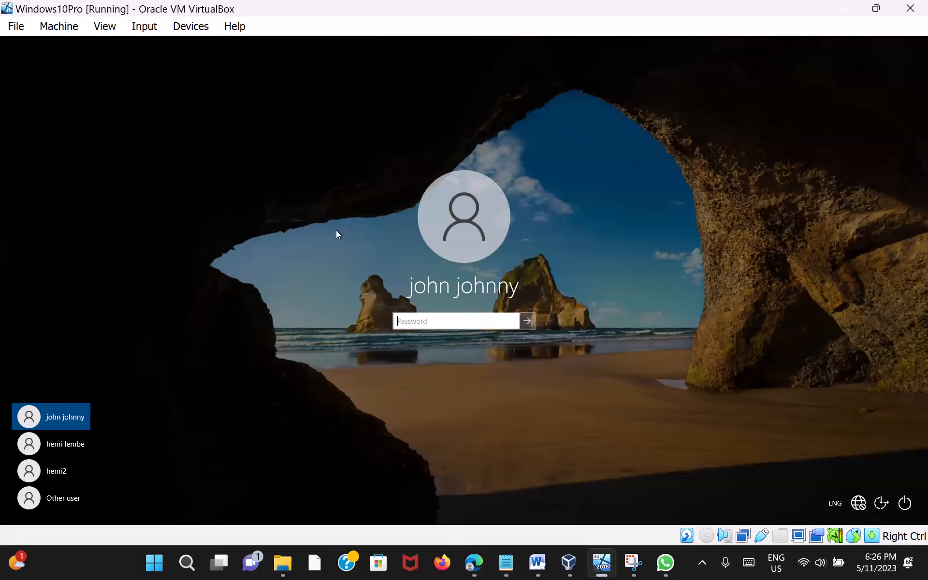
type("•••••")
key("Return")
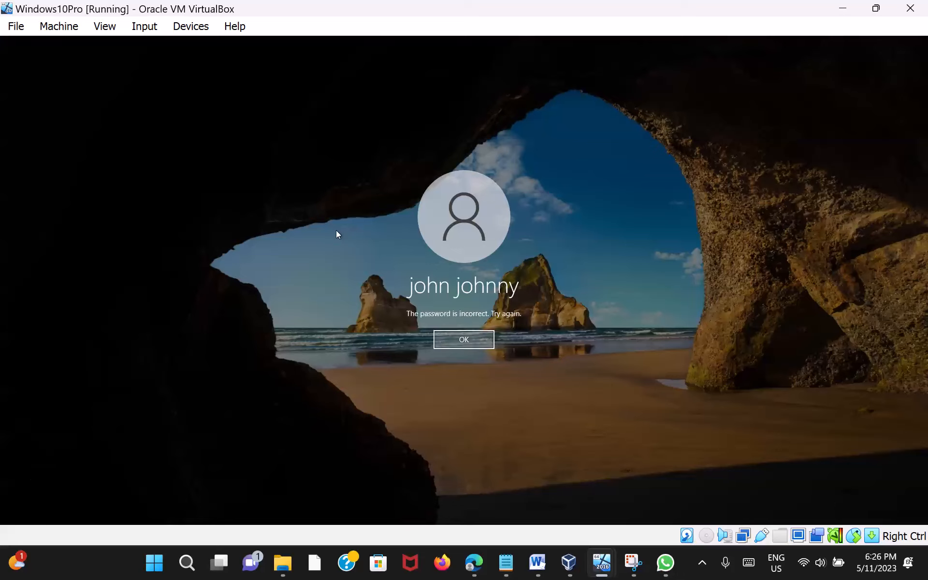
key("Return")
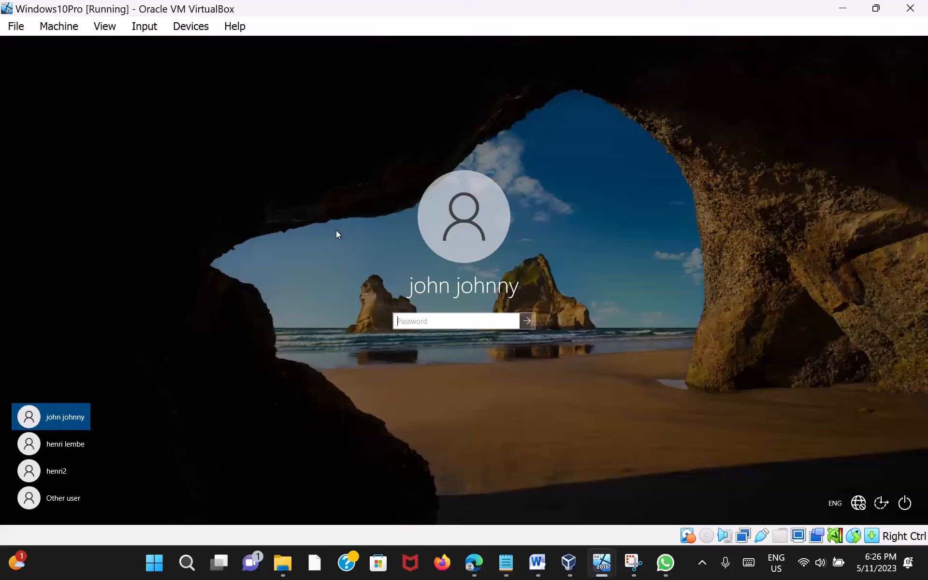
type("•••••••")
key("Return")
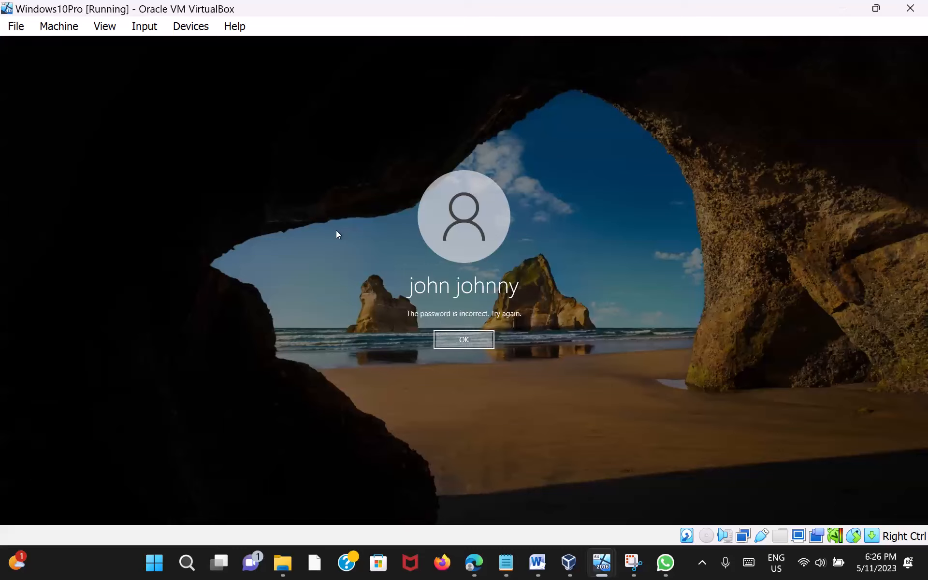
key("Return")
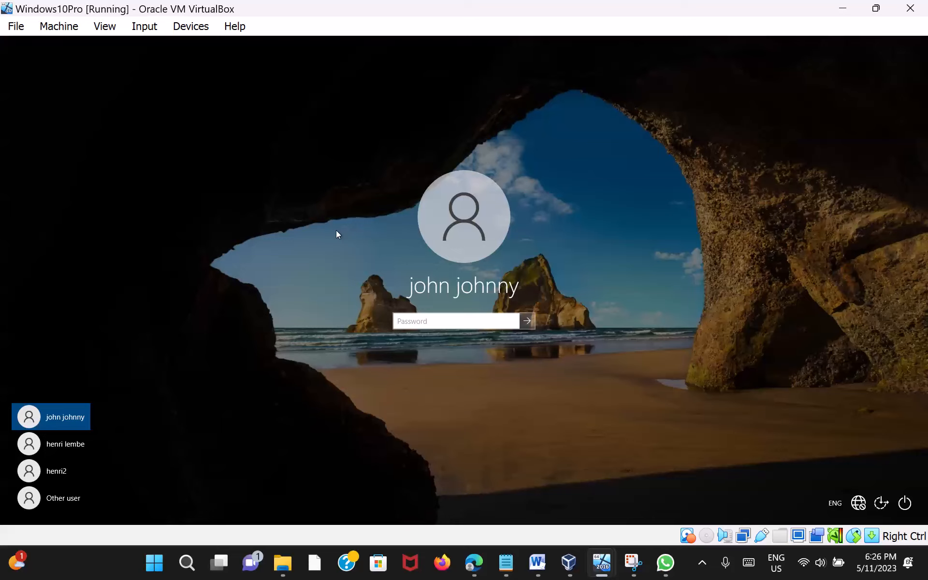
type("1234")
key("Return")
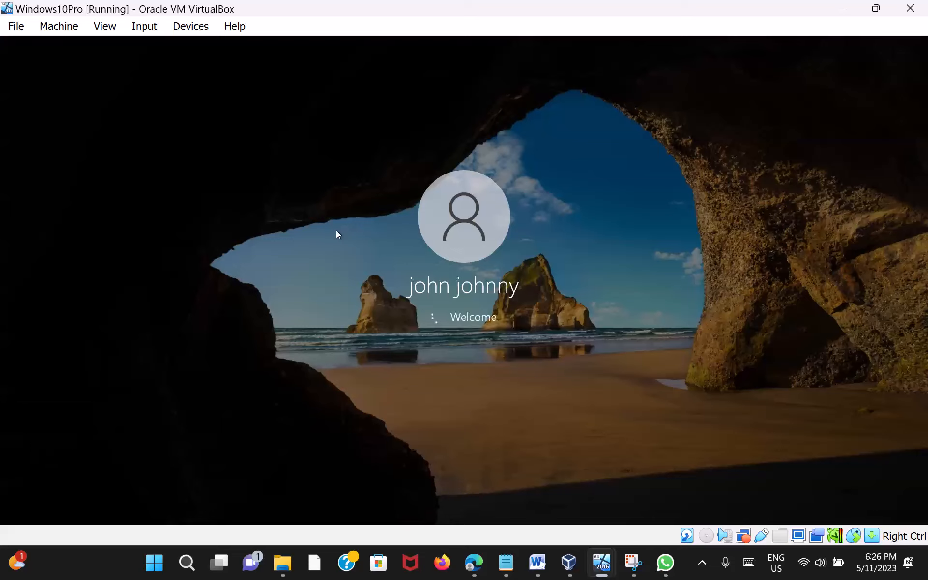
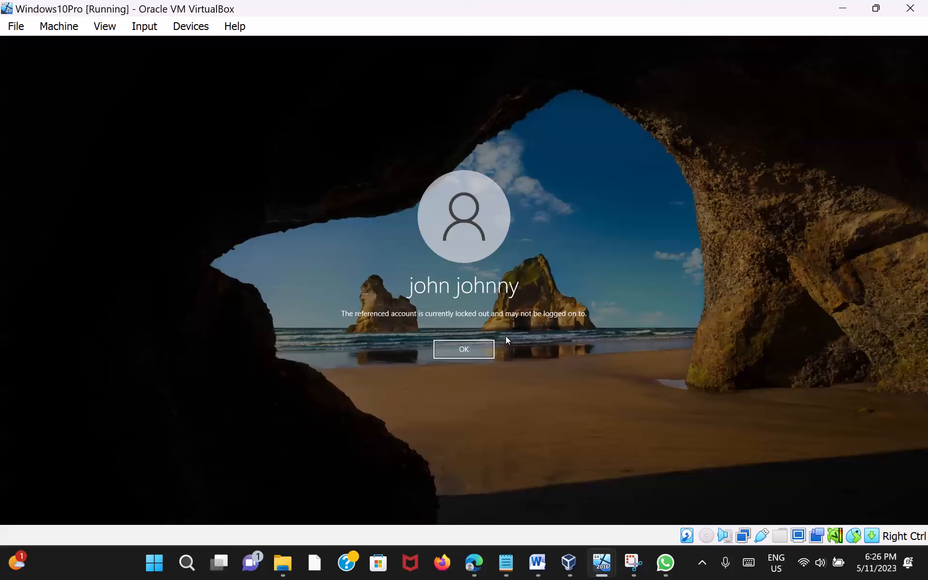
Step: Retry the locked-out account's password and dismiss the lockout message that appears again
left_click(472, 355)
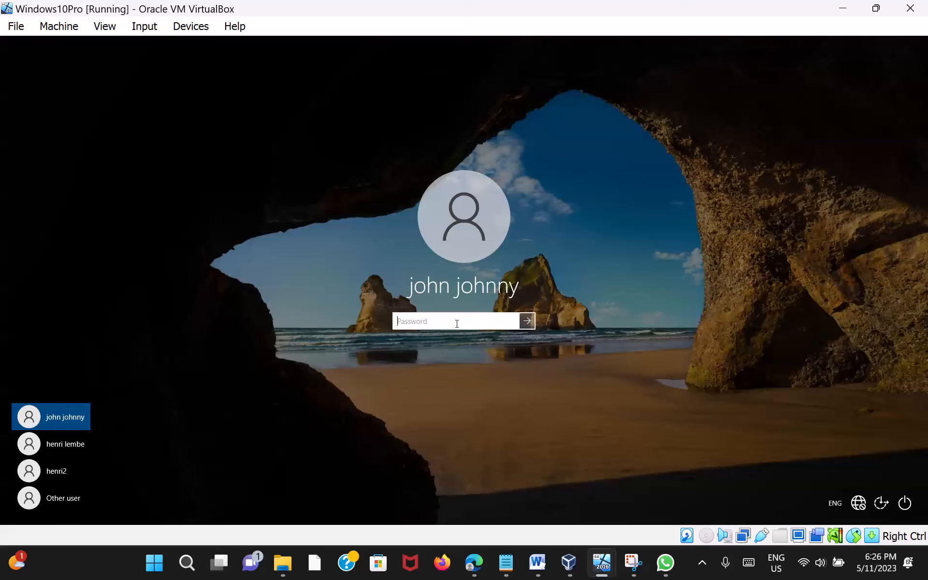
type("•••••")
key("Return")
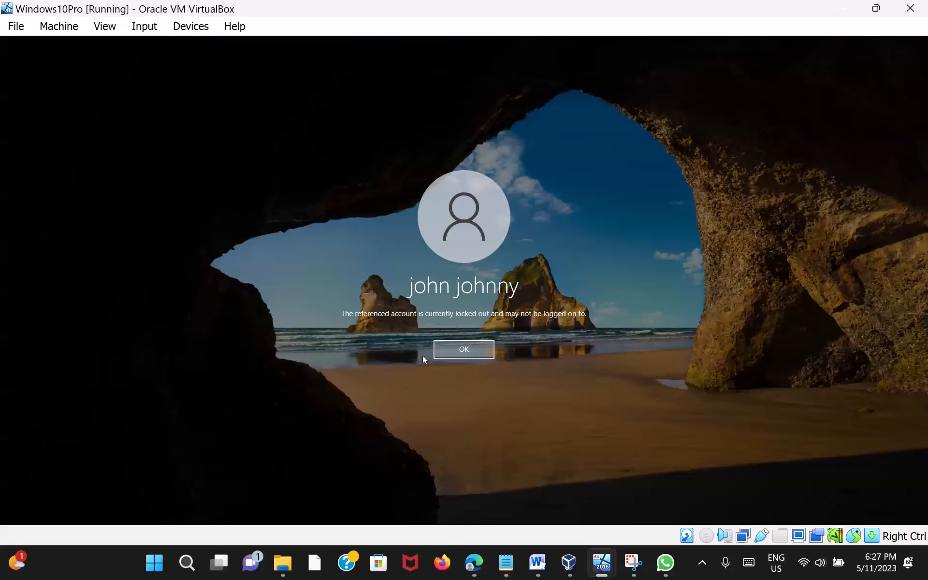
left_click(467, 352)
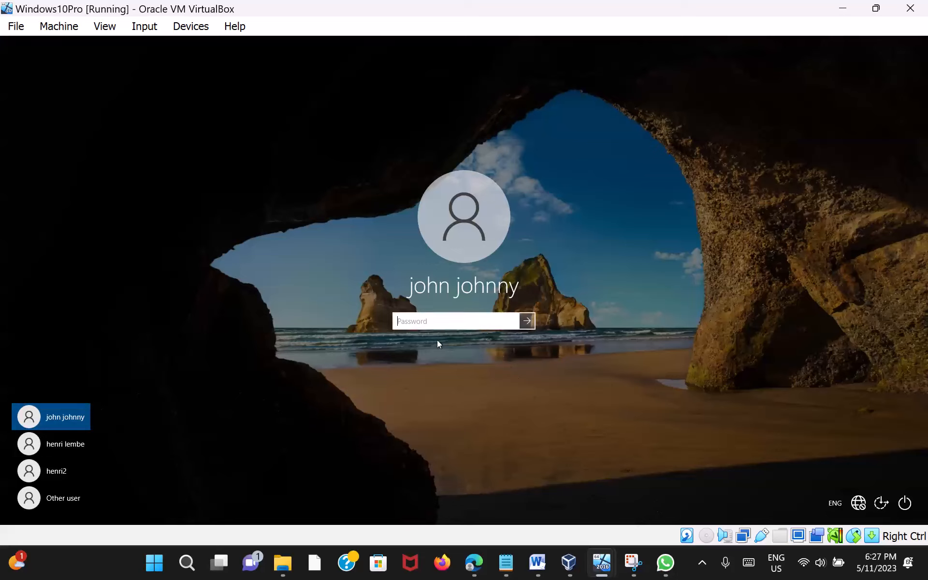
Step: Sign in via Other user with another domain account's domain\username and password
left_click(57, 506)
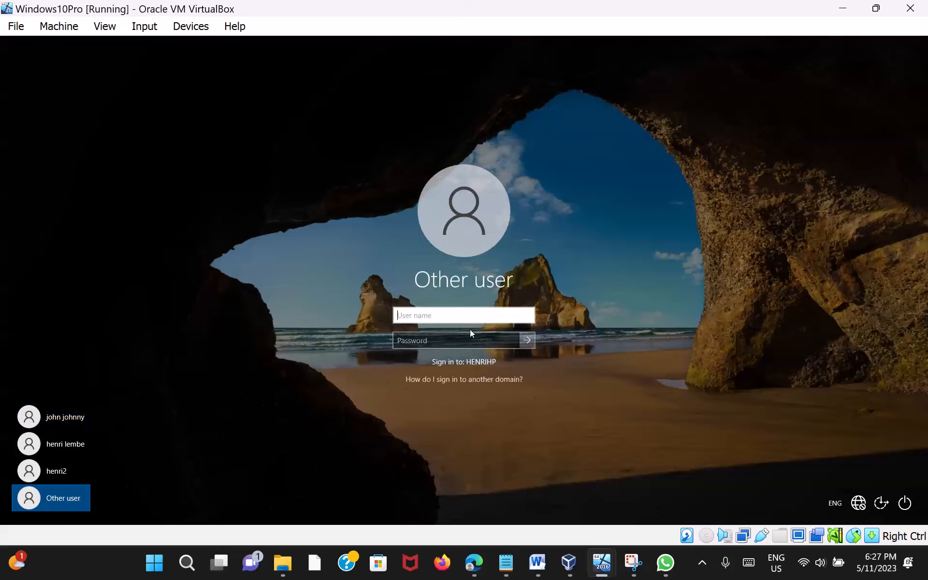
type("he")
type("nrihp\\")
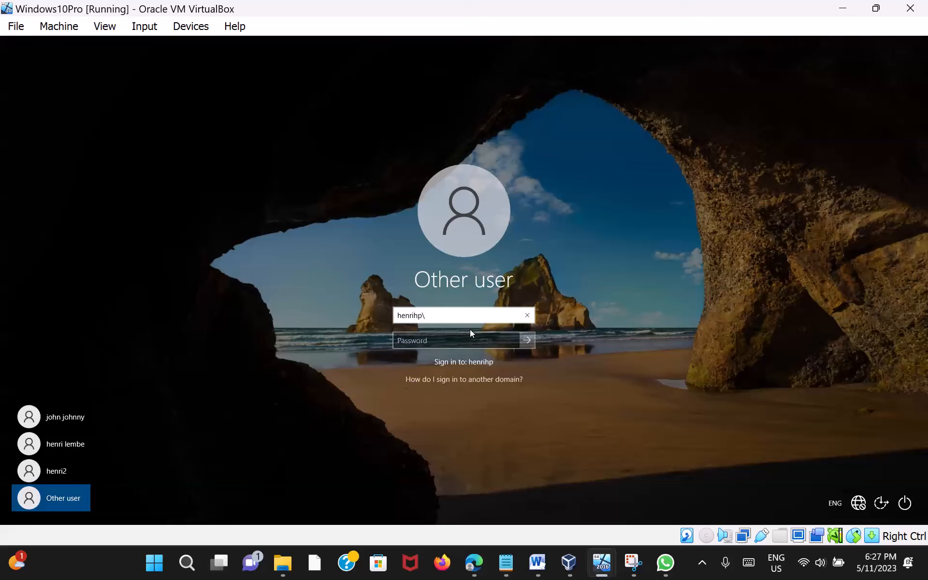
type("murphy")
left_click(454, 335)
left_click(454, 335)
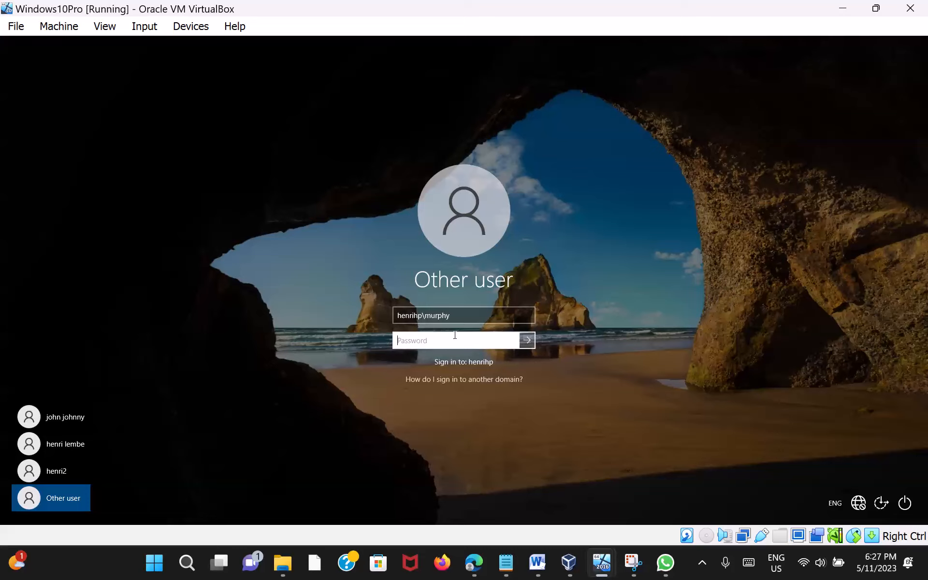
type("•••••••••")
key("Return")
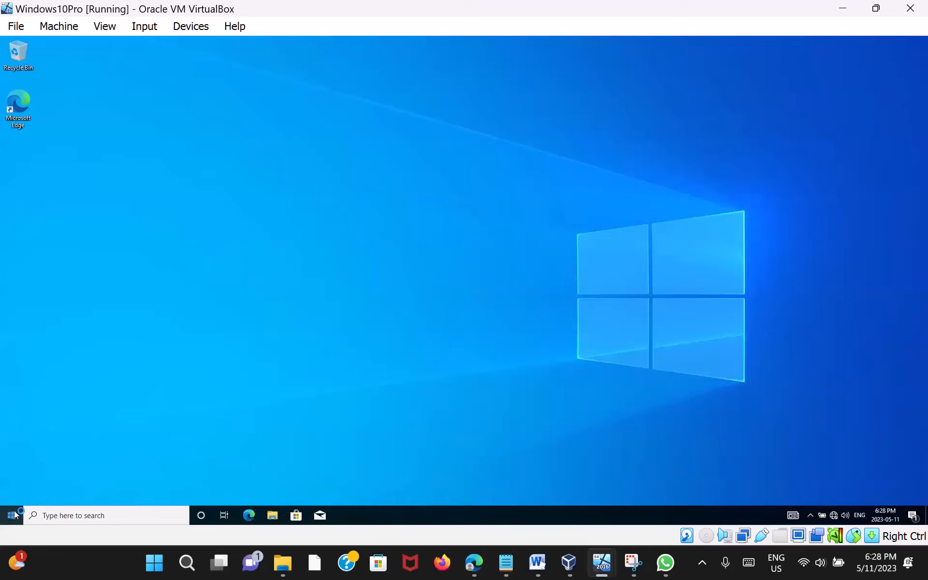
Step: Sign out from the Start menu's user icon and dismiss the lock screen
left_click(12, 515)
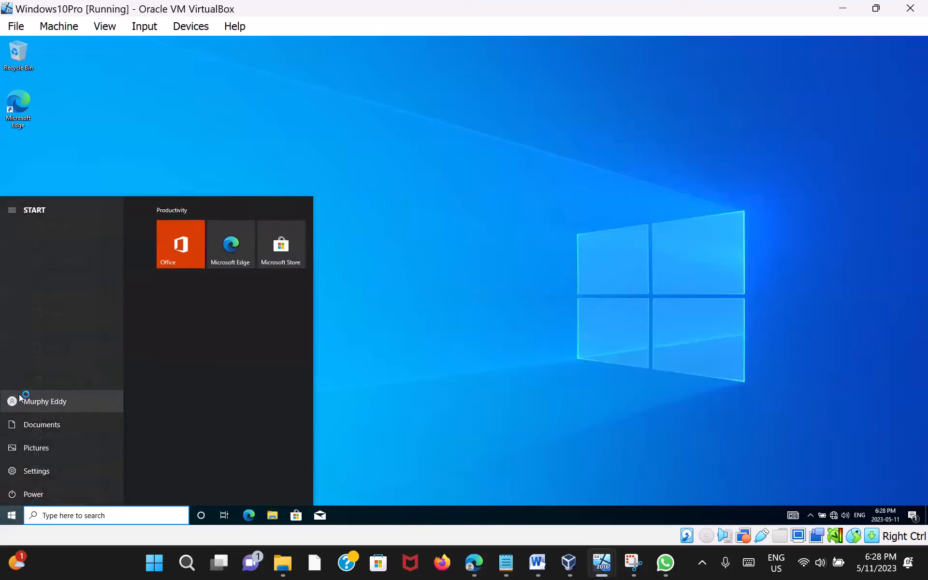
left_click(22, 401)
left_click(27, 401)
left_click(30, 401)
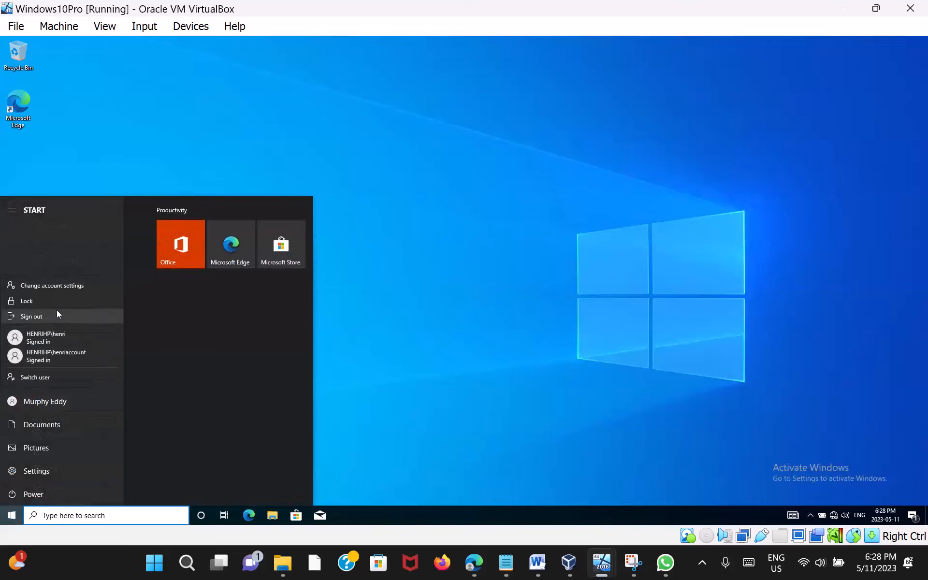
left_click(55, 315)
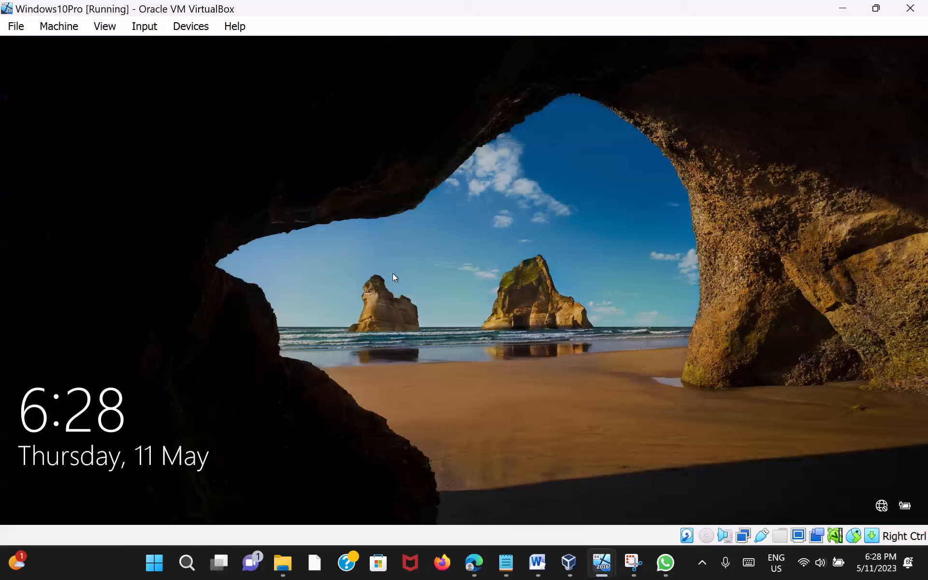
left_click(419, 256)
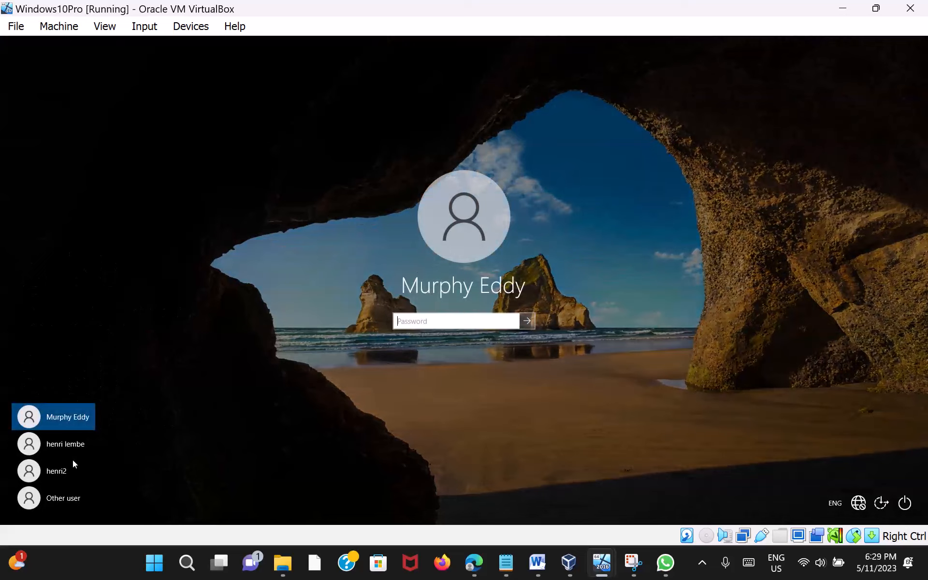
Step: Sign in via Other user with a third domain account's retyped domain\username and password
left_click(92, 494)
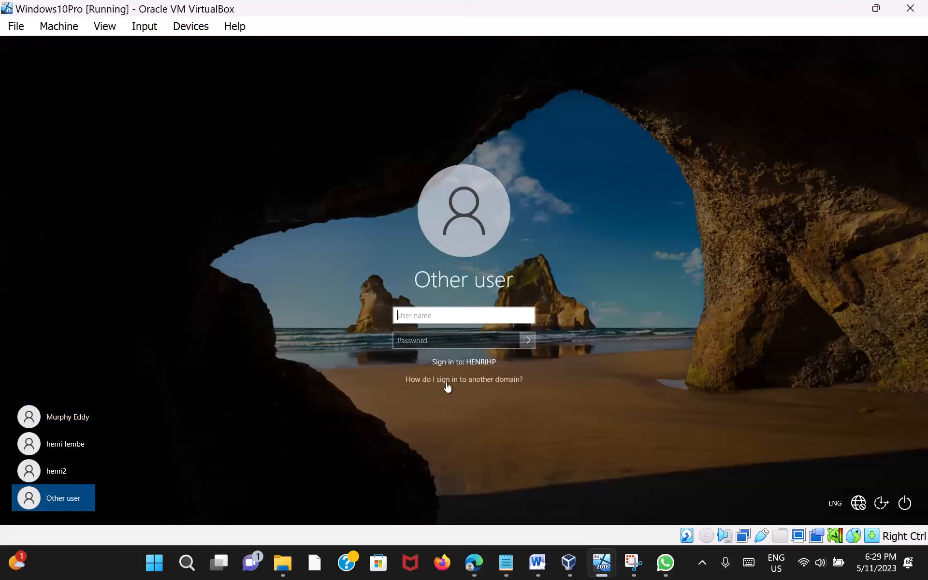
type("j")
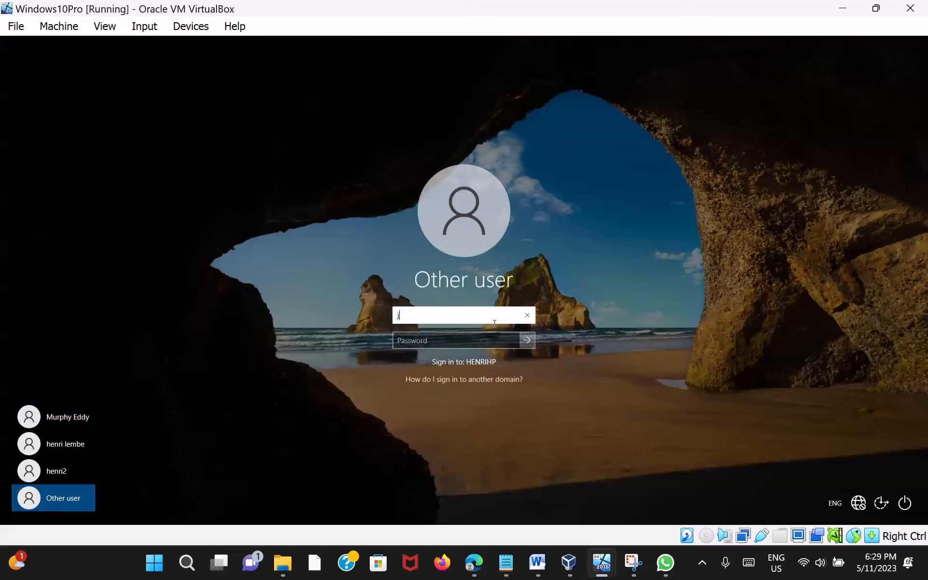
type("oh")
key("BackSpace")
key("BackSpace")
key("BackSpace")
key("BackSpace")
type("henrihp\\john")
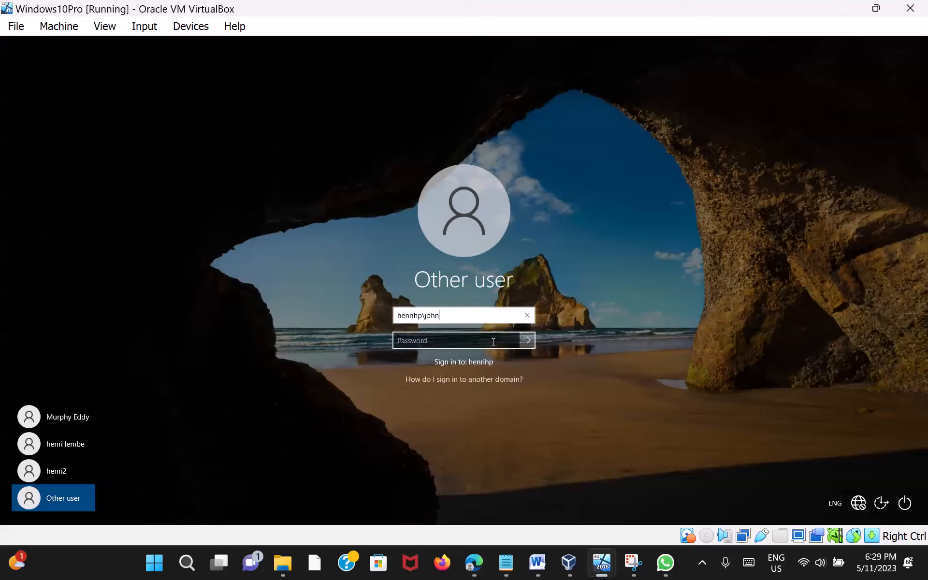
left_click(493, 342)
type("•")
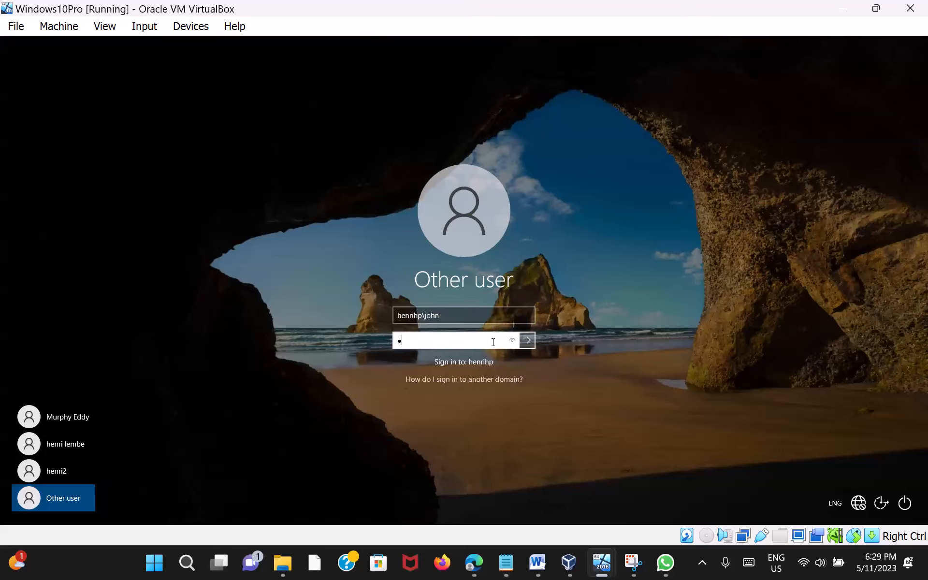
type("••••••")
key("Return")
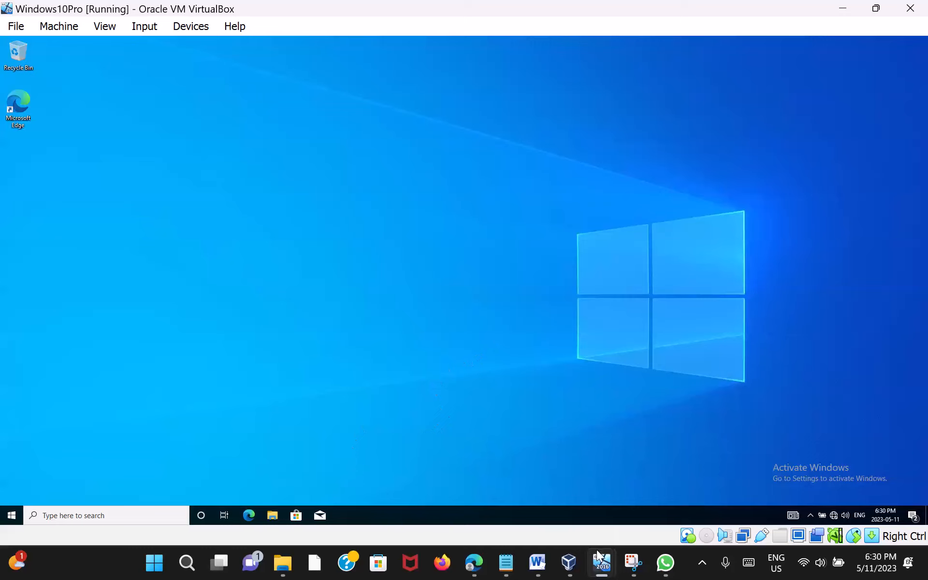
Step: Switch to the Windows Server 2016 VM window and show the host's hidden notification icons
mouse_move(603, 569)
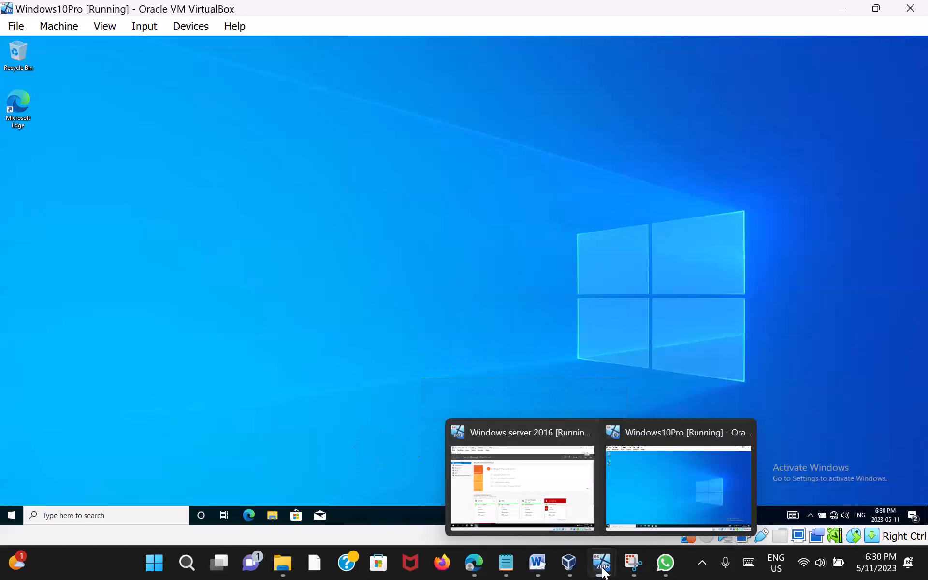
left_click(551, 495)
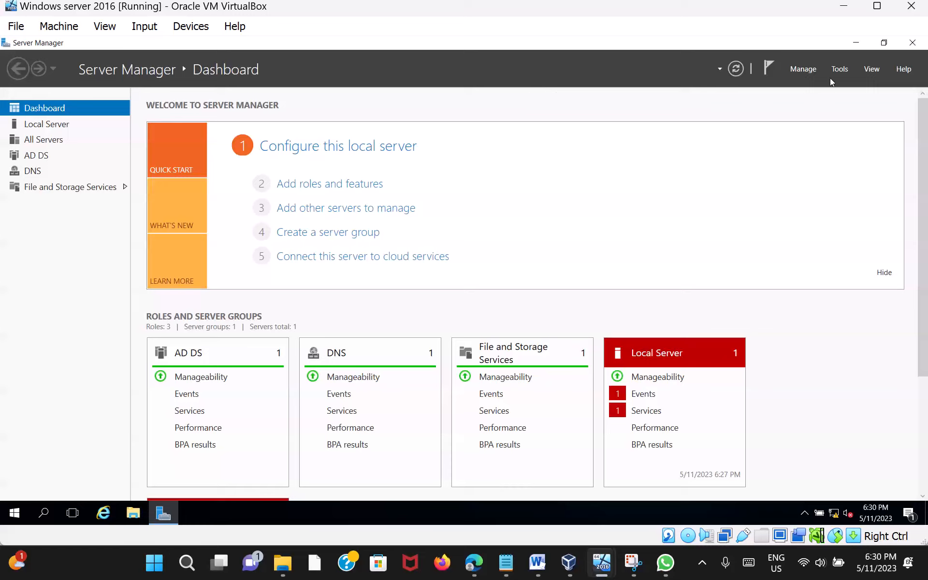
left_click(703, 562)
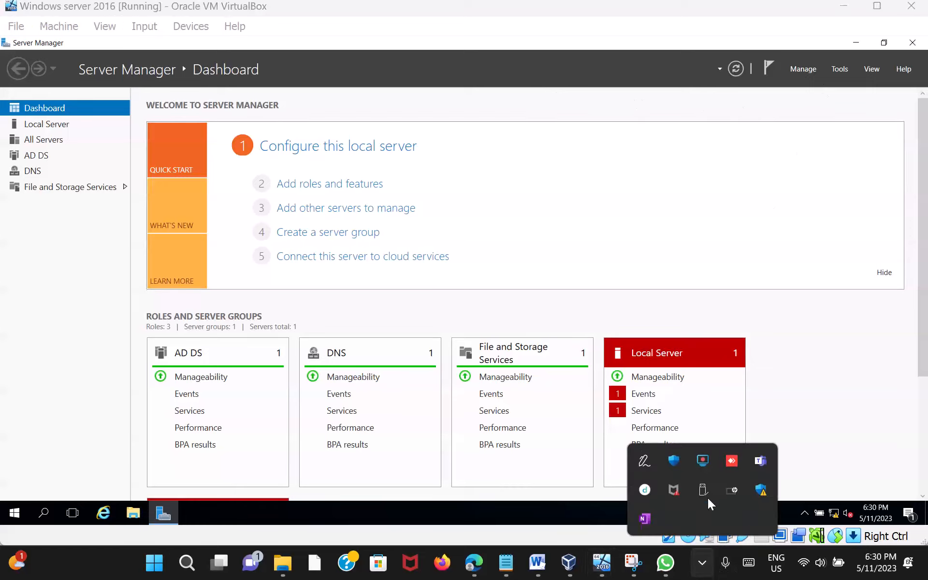